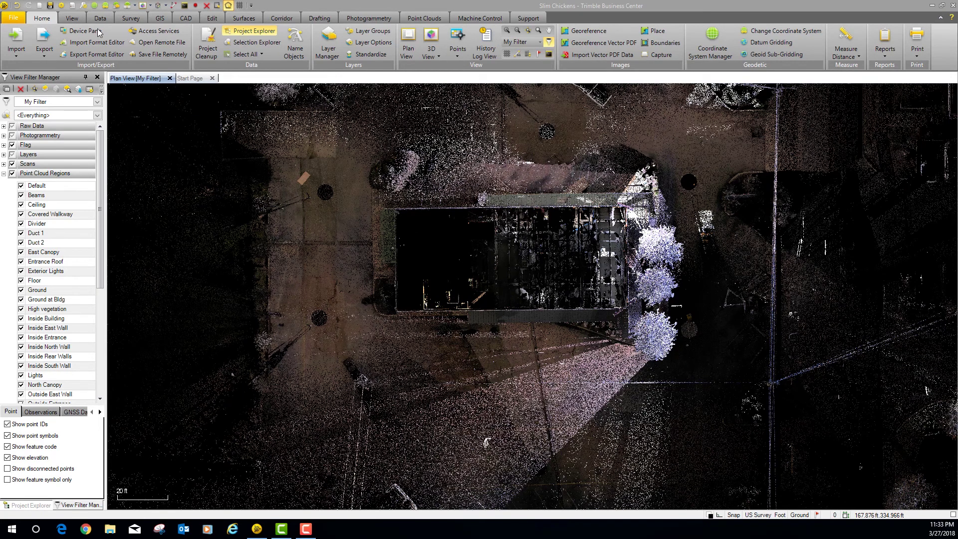
Step: Open a 3D view of the project's point cloud showing the building and its surroundings
click(67, 19)
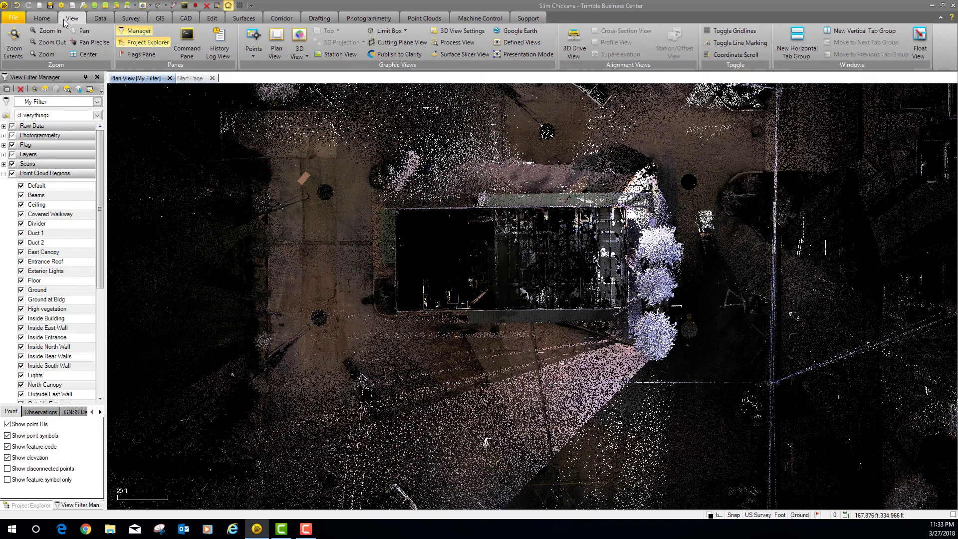
click(305, 39)
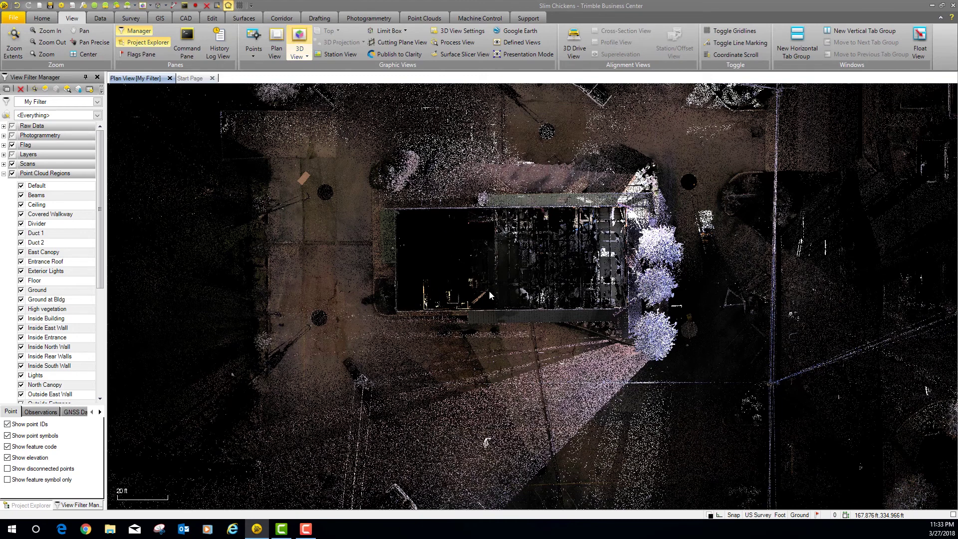
scroll(565, 305, up, 10)
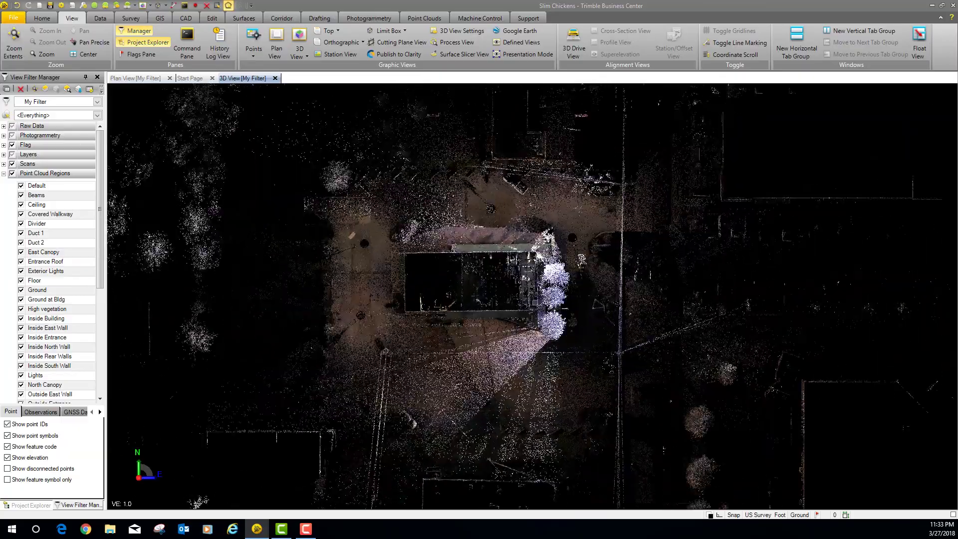
scroll(536, 303, up, 5)
scroll(535, 303, down, 2)
scroll(465, 331, up, 1)
right_drag(466, 331, 442, 275)
scroll(442, 277, up, 1)
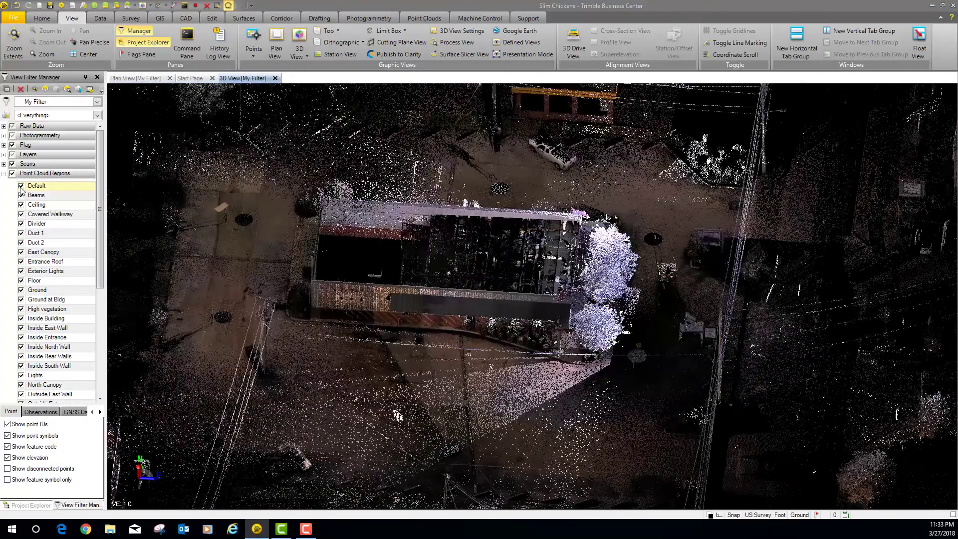
Step: Hide the point cloud regions Default, Beams, Ceiling, Covered Walkway, Divider and Duct 1
click(21, 187)
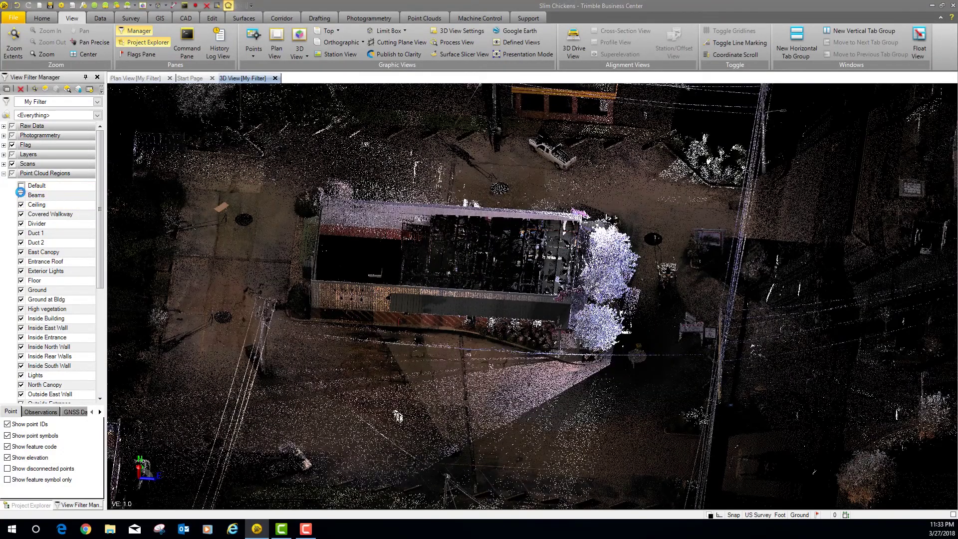
click(20, 194)
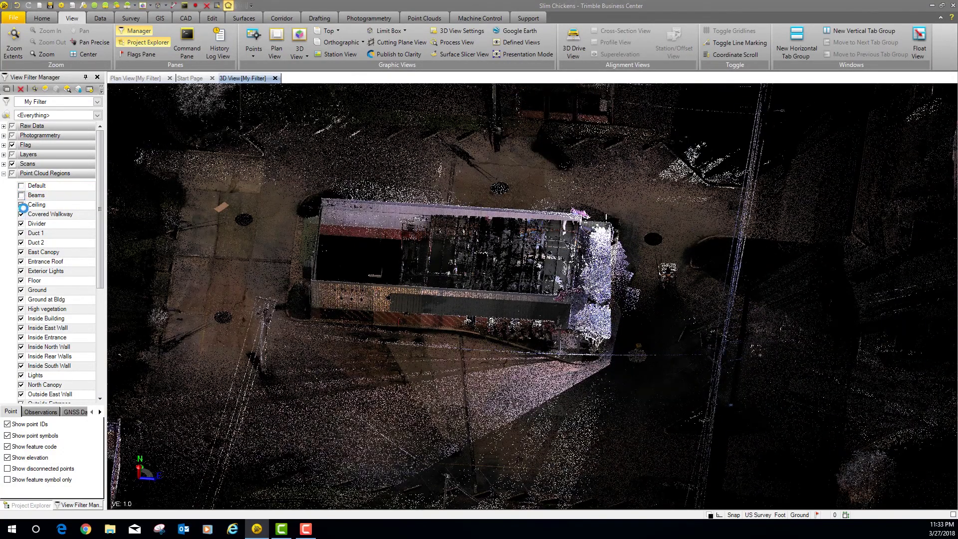
click(21, 205)
click(22, 214)
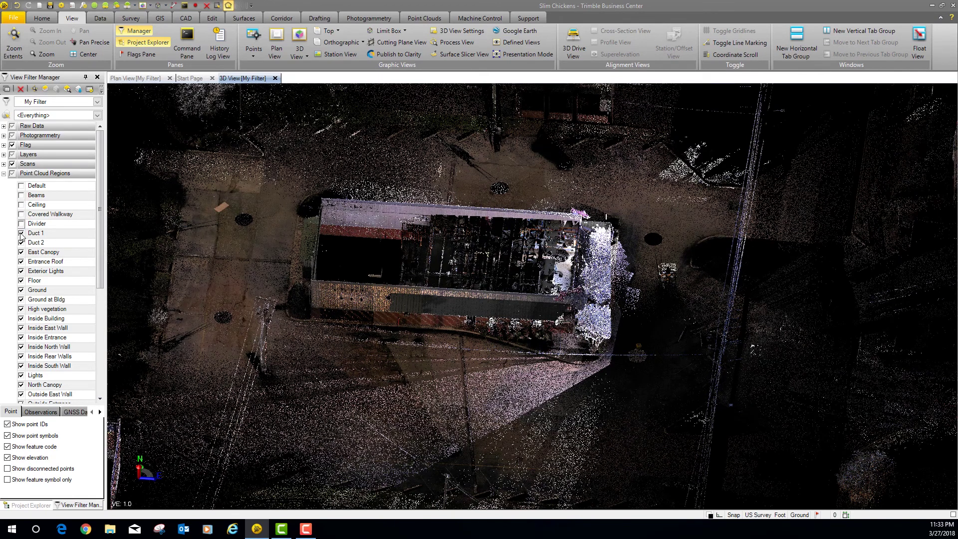
click(21, 234)
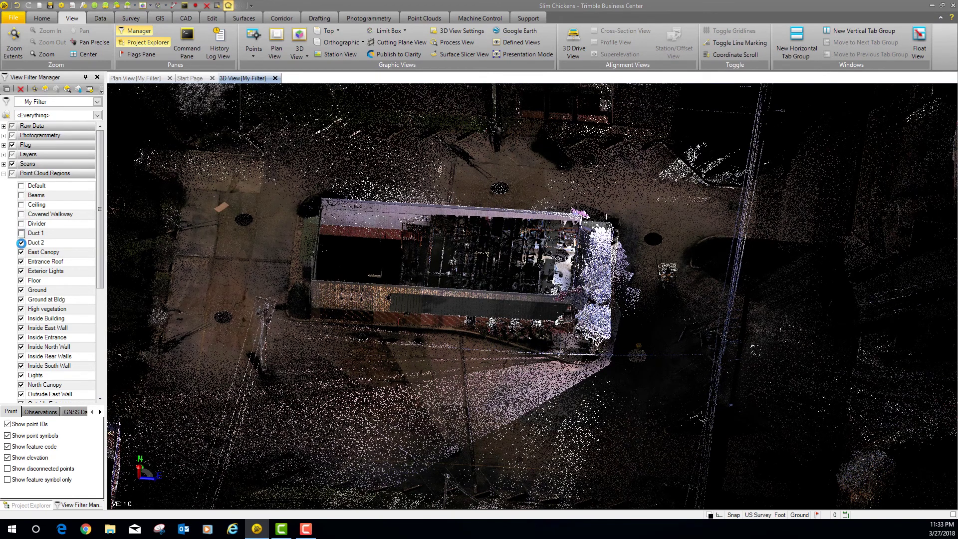
Step: Hide the Duct 2, East Canopy, Entrance Roof, Exterior Lights, Ground, Ground at Bldg and High vegetation regions, leaving Floor visible
click(21, 252)
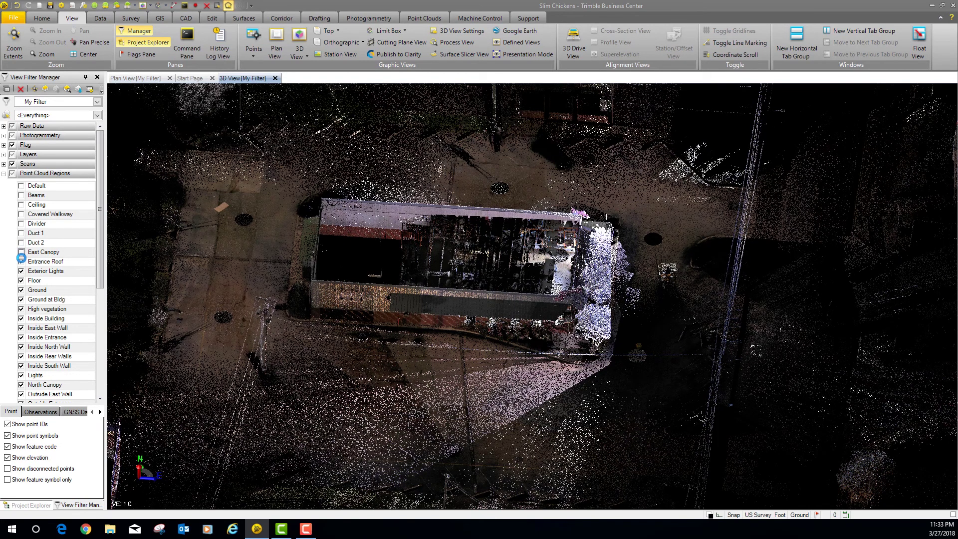
click(21, 261)
click(21, 271)
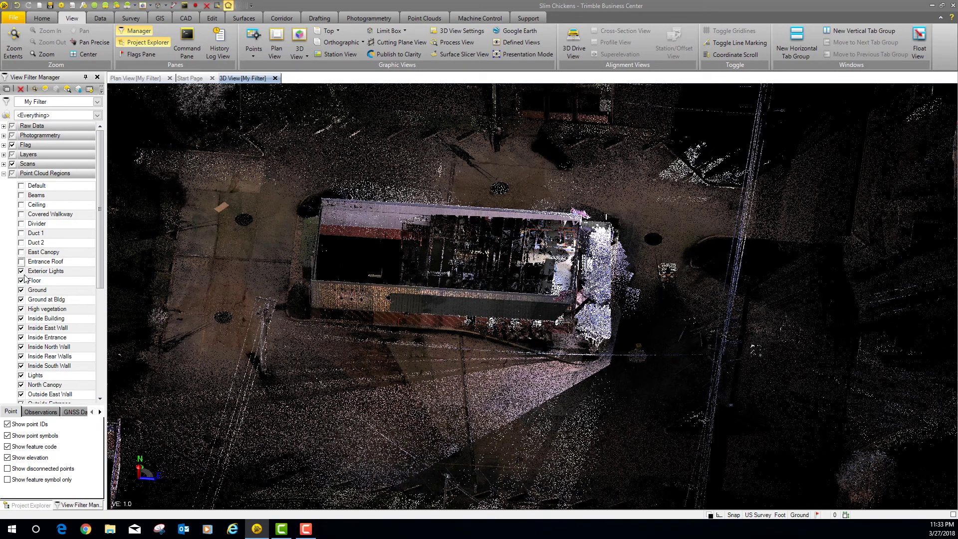
click(21, 300)
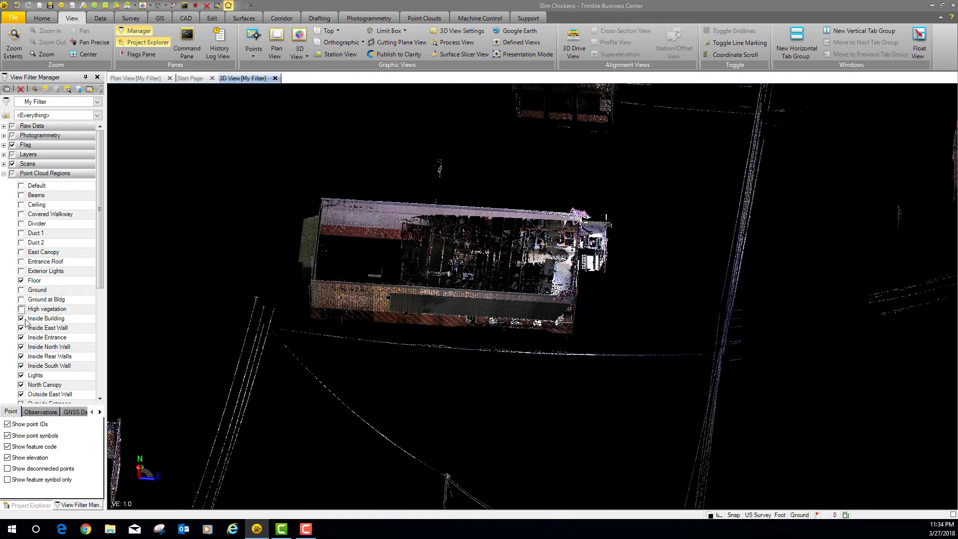
Step: Hide the Inside Building, Inside Entrance, Inside Rear Walls, Lights and North Canopy regions plus the inside east, north and south walls
click(21, 318)
click(21, 328)
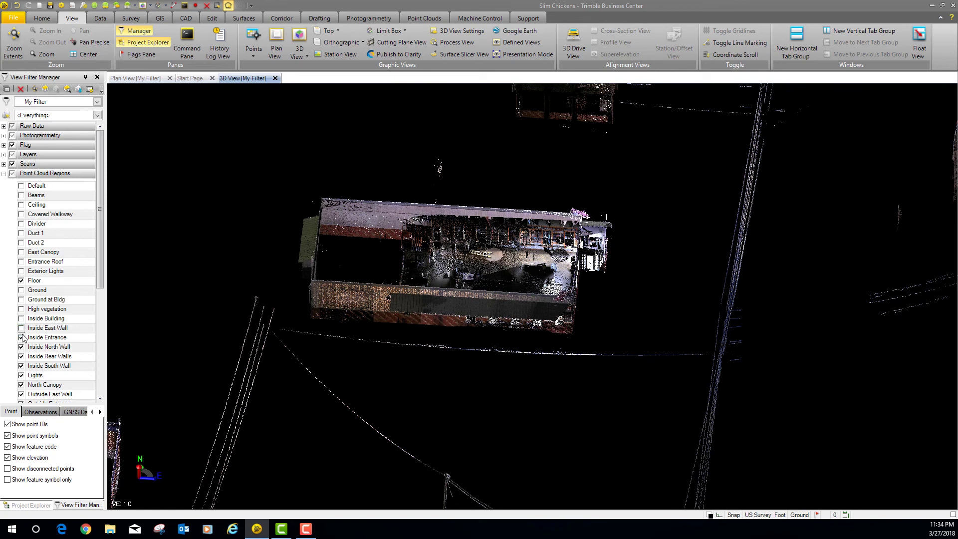
click(21, 337)
click(21, 347)
click(21, 366)
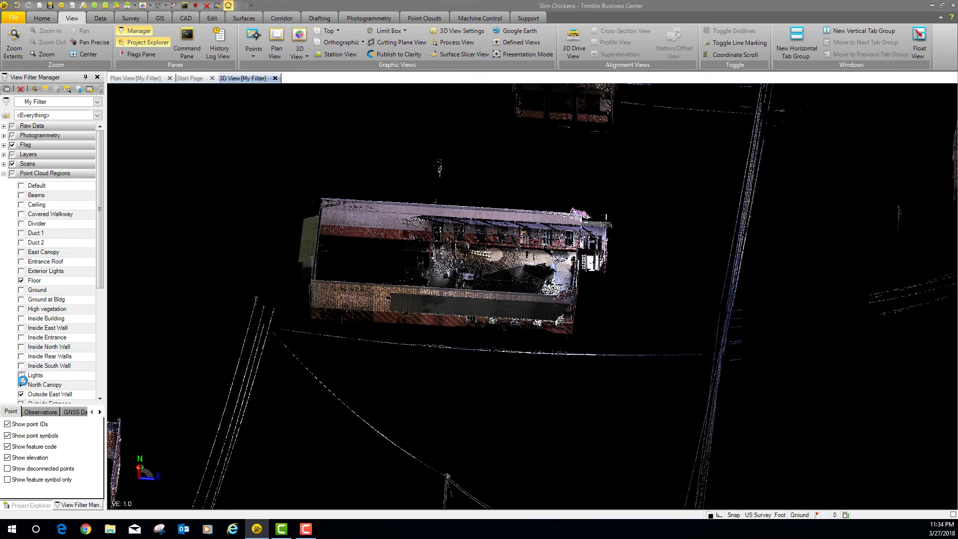
drag(98, 270, 99, 381)
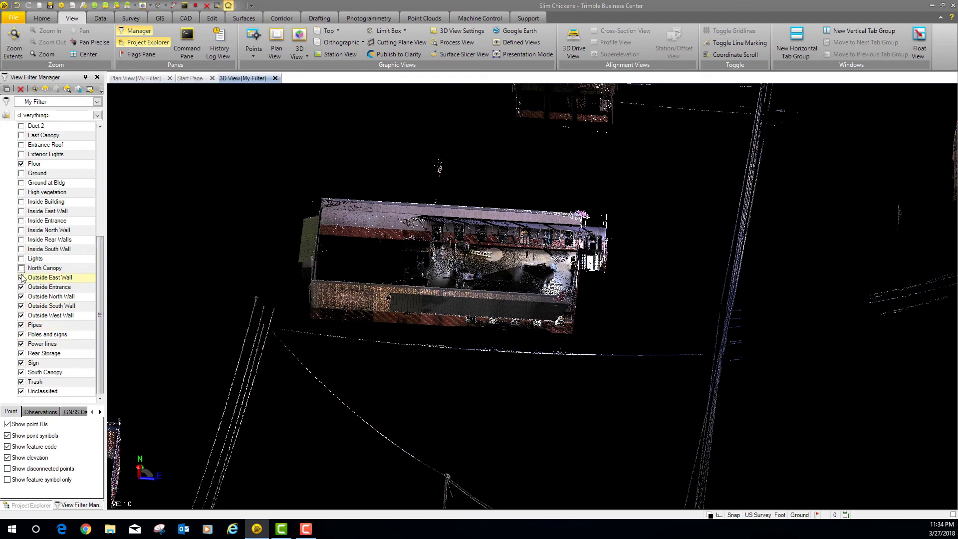
Step: Hide the Pipes, Poles and signs, Power lines, Sign, South Canopy, Trash and Unclassified regions, keeping Rear Storage visible
click(21, 325)
click(21, 334)
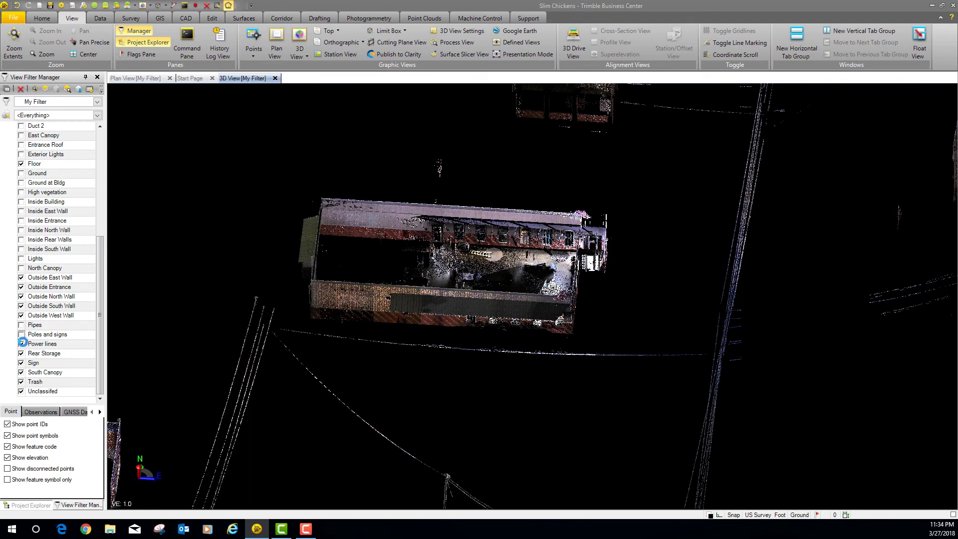
click(21, 344)
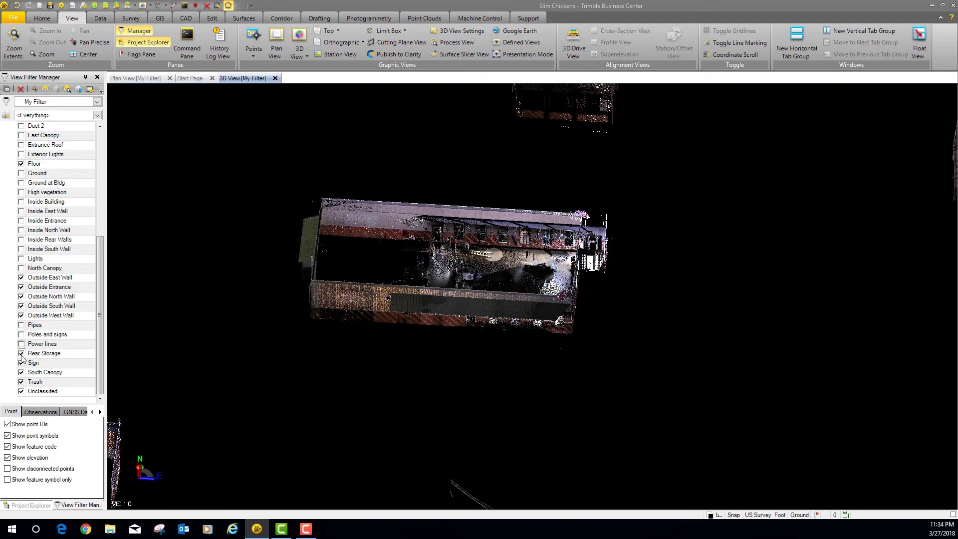
click(21, 363)
click(21, 382)
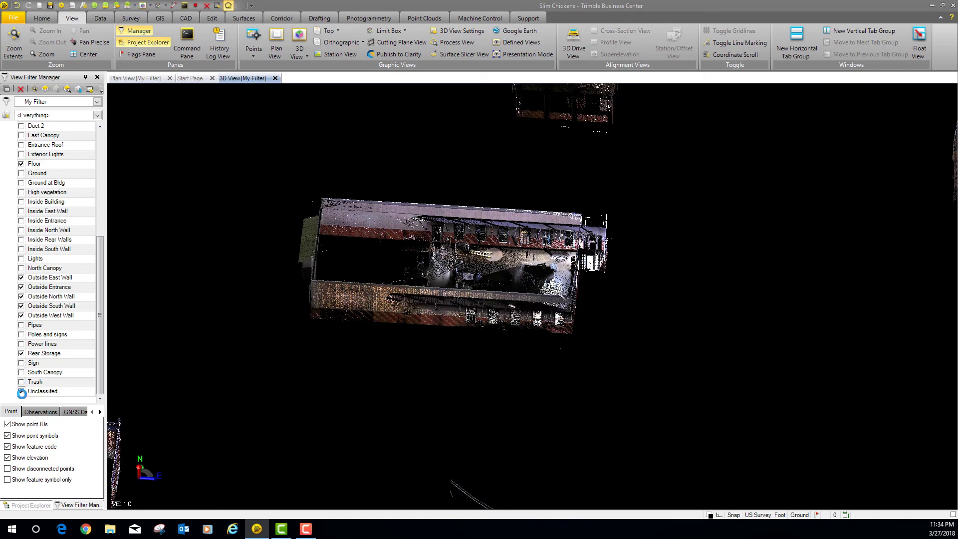
click(21, 391)
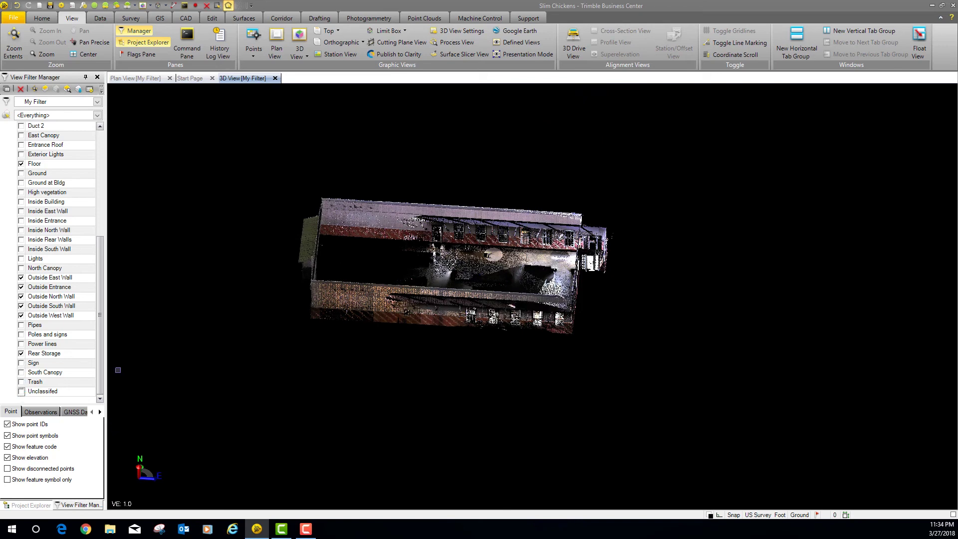
Step: Examine the building's remaining outside walls, entrance, rear storage and floor from several sides and from above
middle_drag(483, 320, 320, 333)
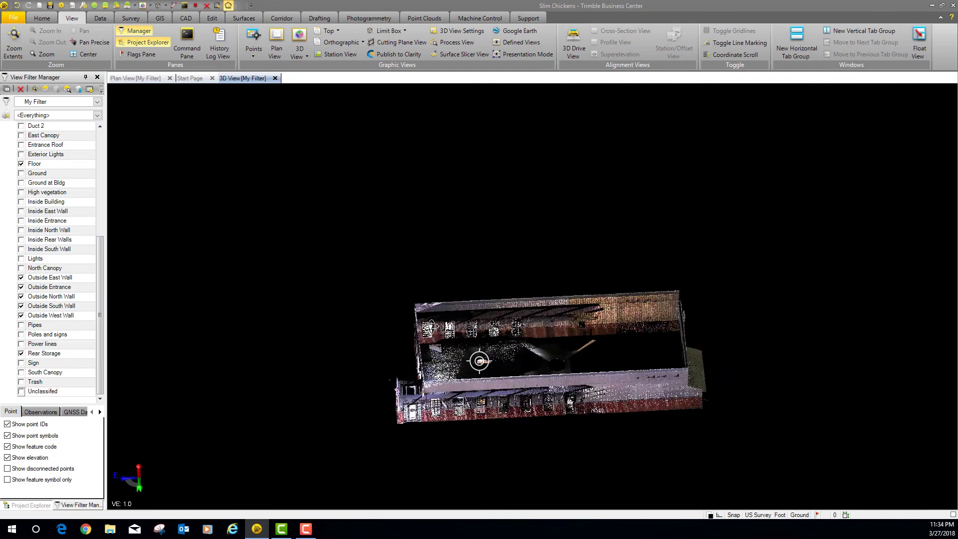
scroll(512, 340, up, 4)
scroll(511, 340, up, 4)
scroll(464, 322, down, 7)
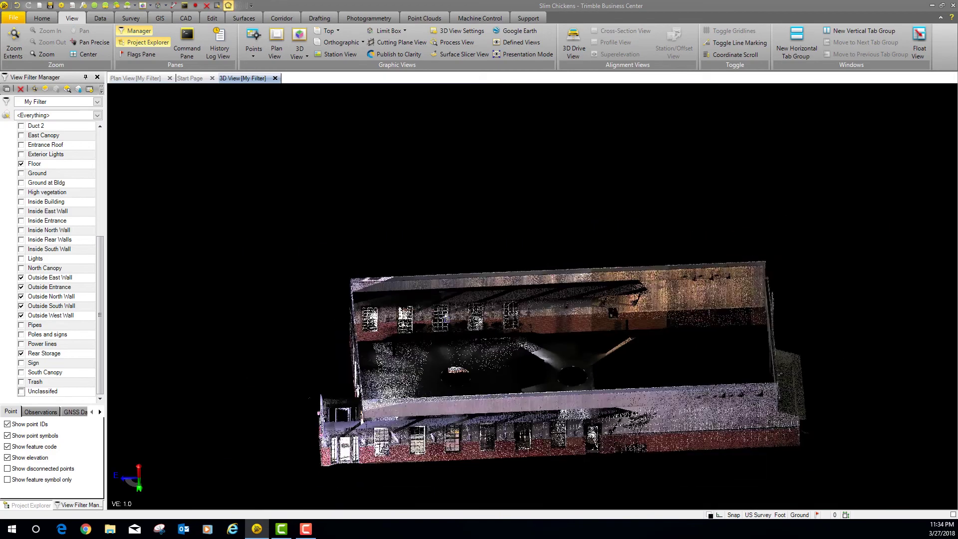
scroll(556, 369, up, 3)
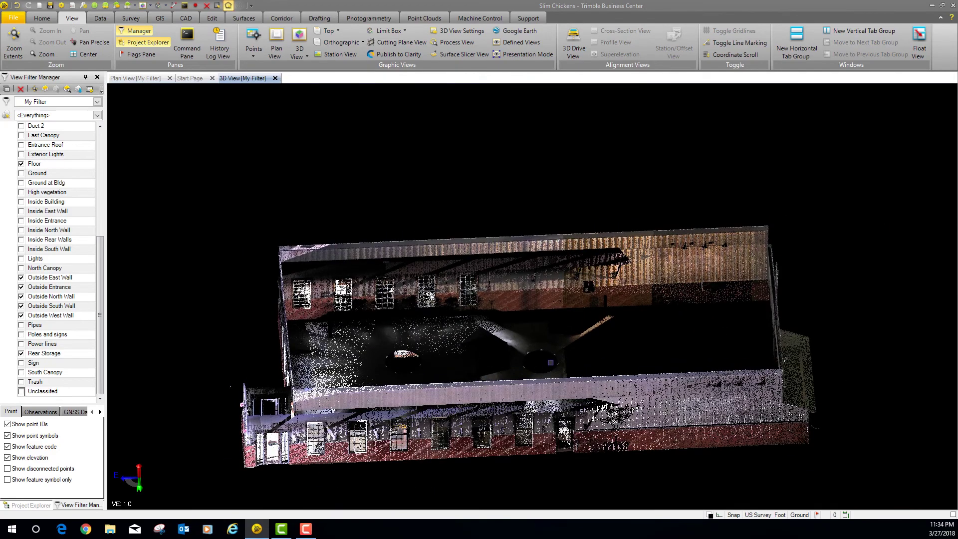
middle_drag(543, 389, 538, 355)
scroll(537, 344, down, 3)
scroll(509, 387, up, 3)
middle_drag(519, 391, 824, 400)
middle_drag(368, 432, 462, 428)
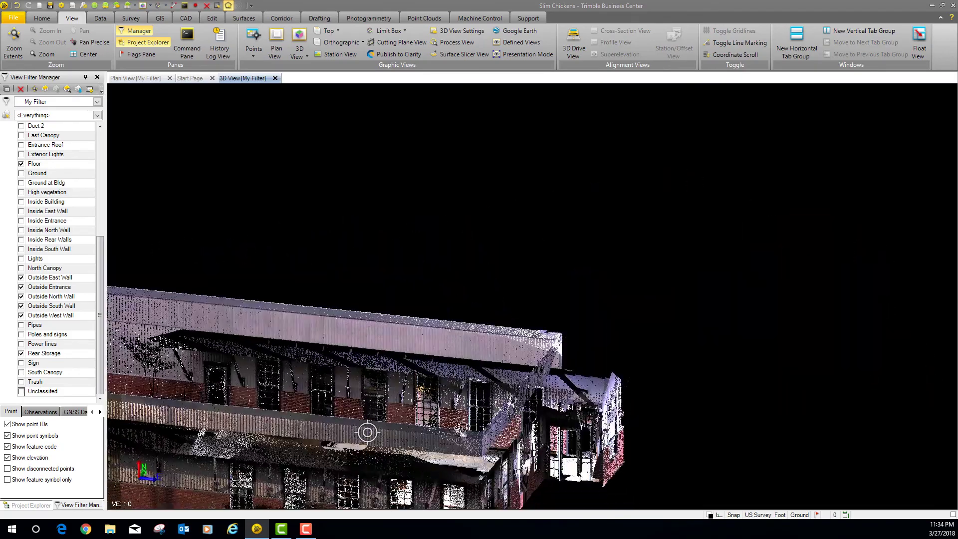
scroll(464, 427, down, 6)
scroll(425, 402, up, 4)
middle_drag(416, 416, 442, 440)
scroll(435, 446, up, 1)
scroll(432, 448, down, 3)
scroll(412, 457, up, 3)
scroll(410, 455, down, 3)
middle_drag(447, 435, 373, 380)
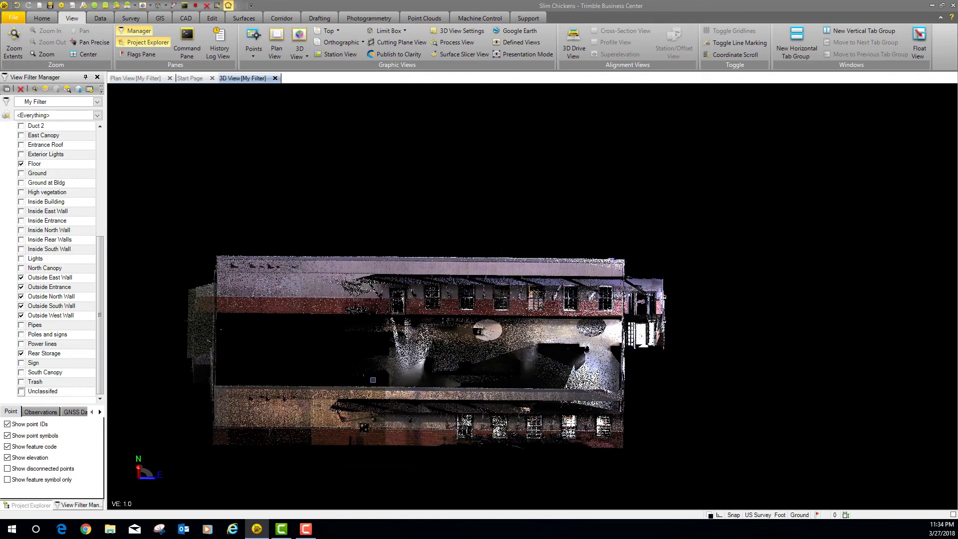
Step: Render the building's point cloud with Color-Coded Intensity
click(425, 20)
click(811, 57)
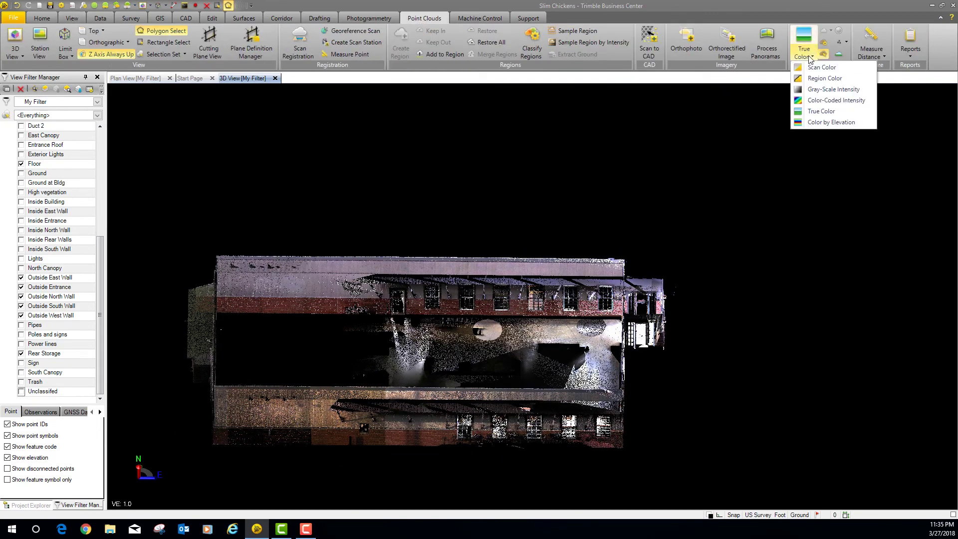
click(829, 101)
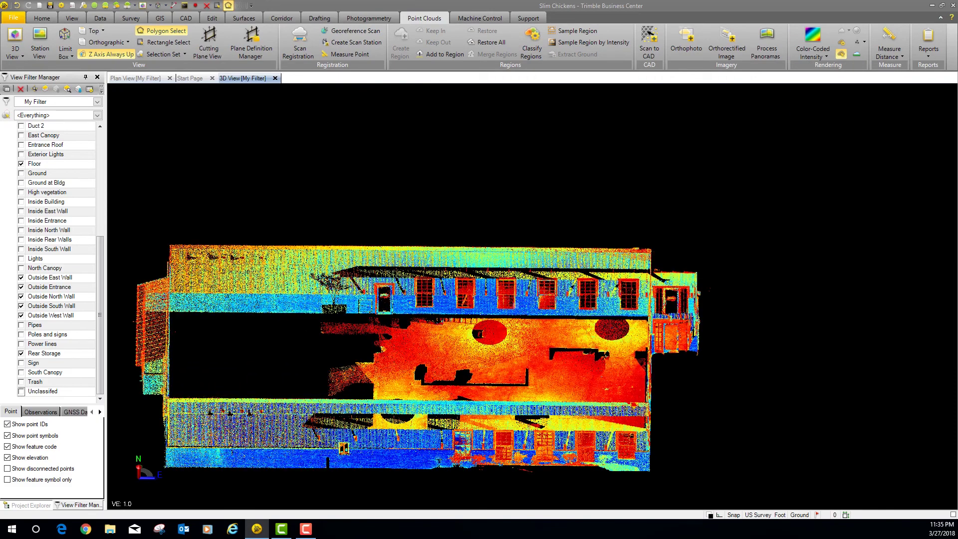
middle_drag(516, 305, 619, 289)
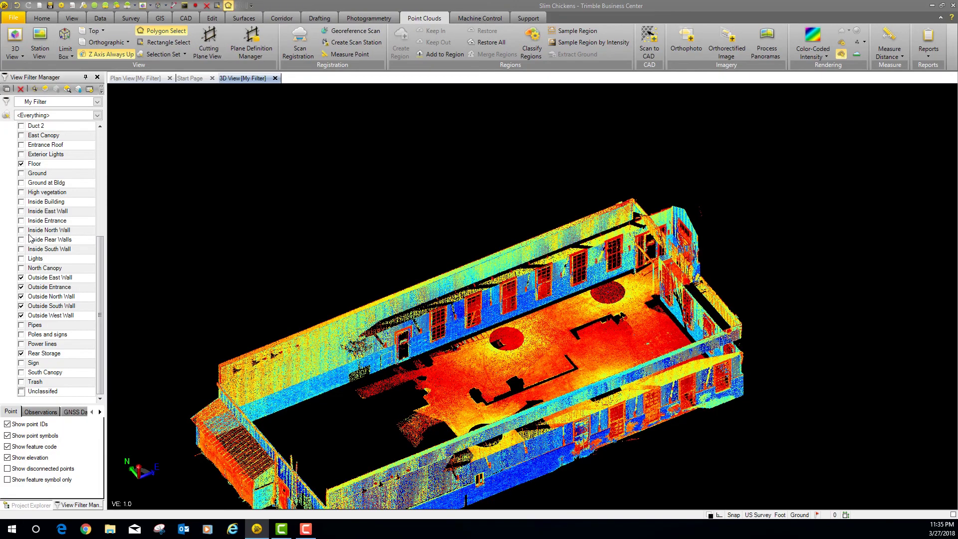
Step: Show the Inside East Wall region and inspect it around the entrance opening
click(22, 211)
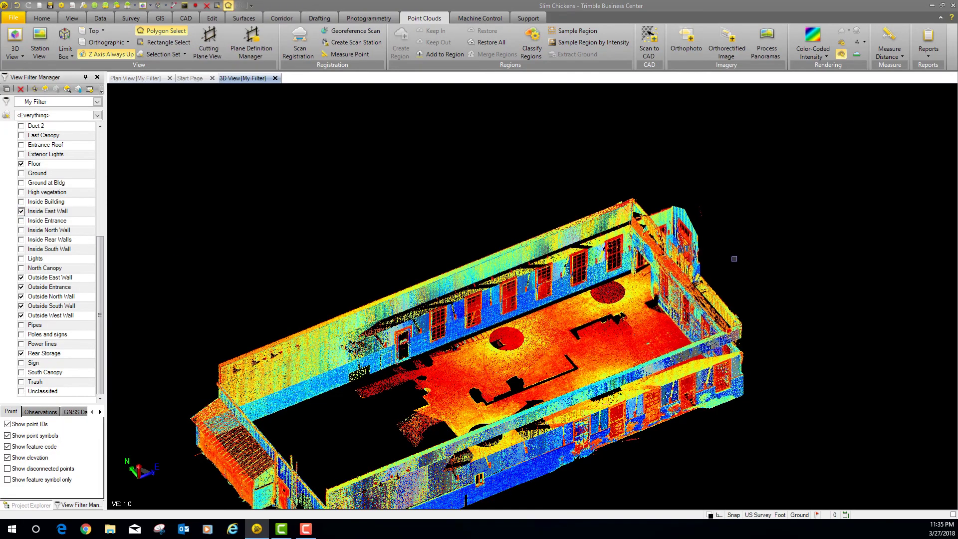
scroll(623, 354, up, 10)
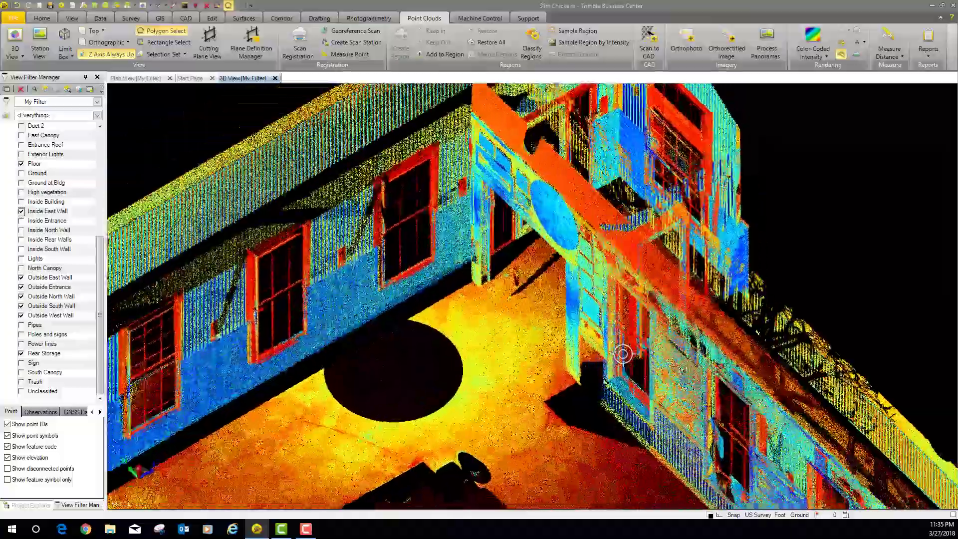
mouse_move(623, 354)
middle_down()
mouse_move(674, 329)
mouse_move(567, 424)
middle_up()
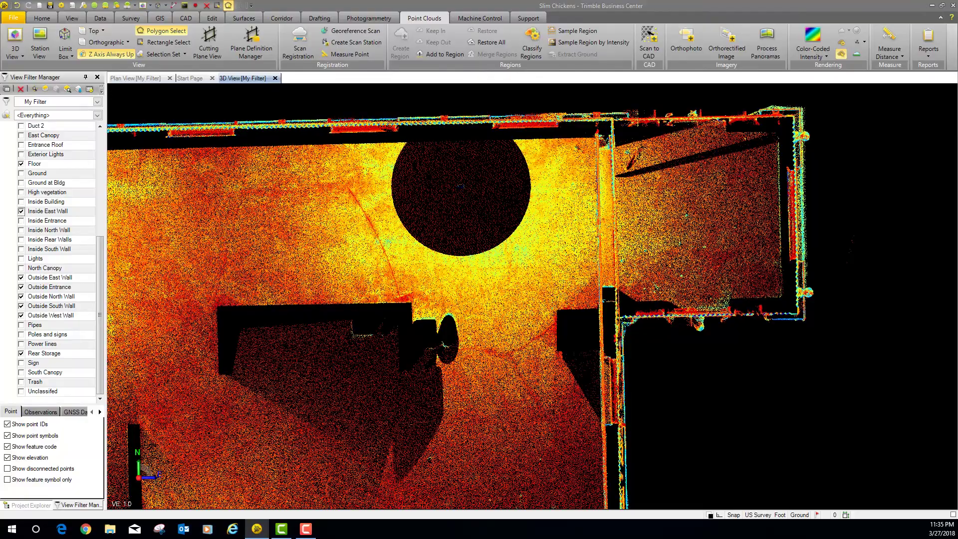
middle_drag(584, 363, 754, 305)
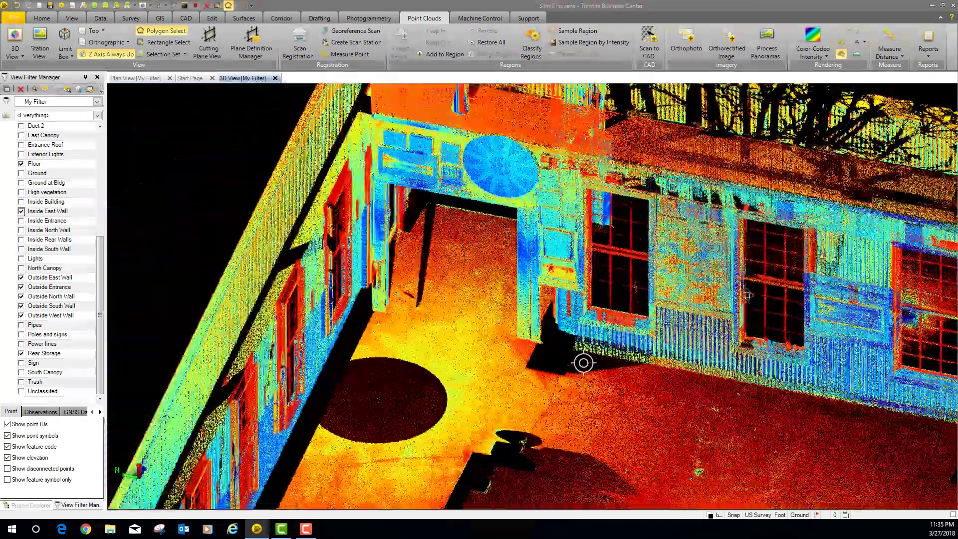
Step: Render the point cloud in True Color, inspect the decorated wall at the entrance, and hide the Inside East Wall region
click(829, 58)
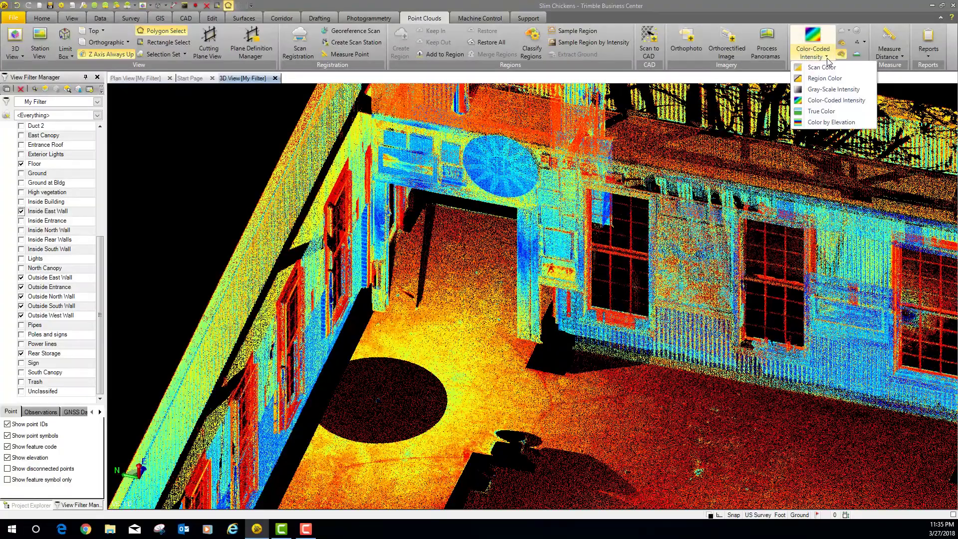
click(819, 102)
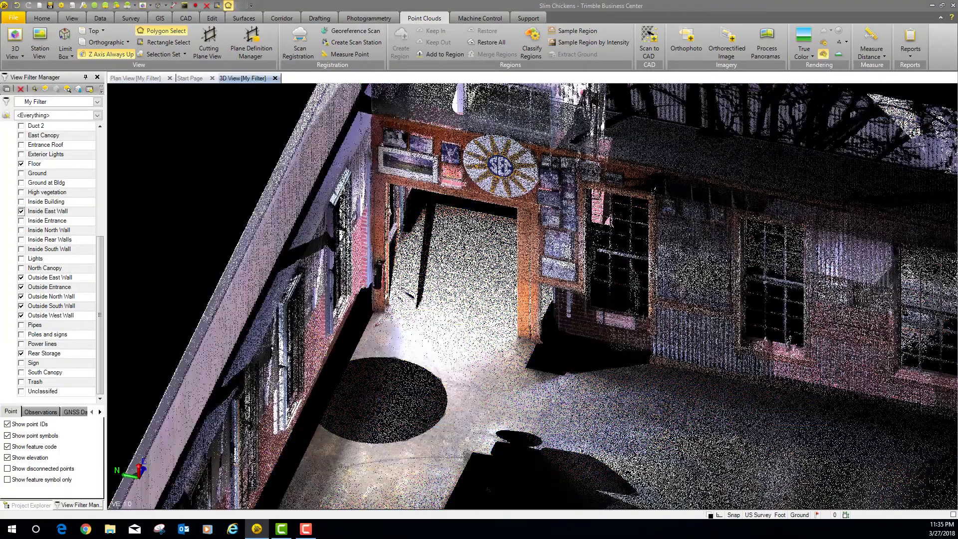
scroll(477, 192, up, 3)
middle_drag(477, 191, 477, 169)
scroll(529, 193, down, 3)
mouse_move(521, 202)
middle_down()
mouse_move(544, 189)
mouse_move(614, 191)
middle_up()
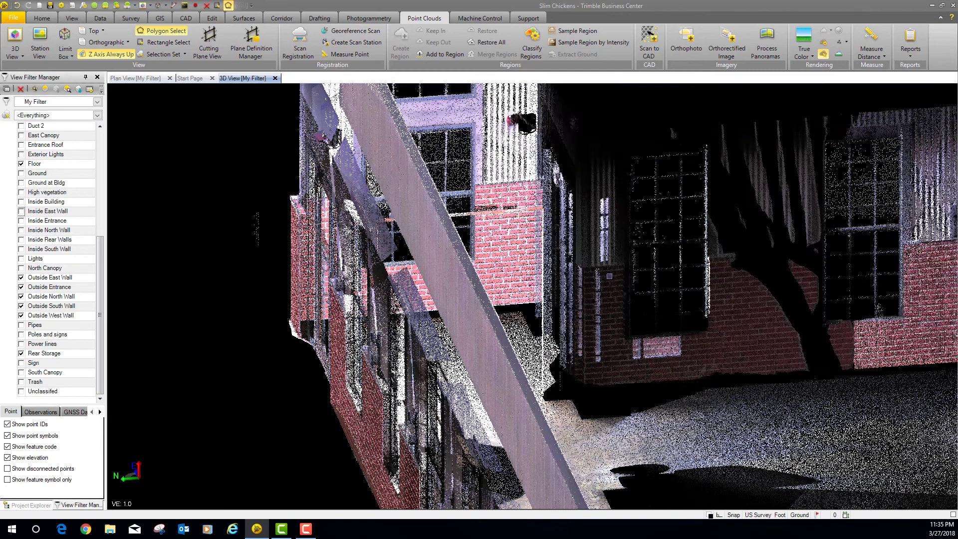
Step: Return to an overview of the whole building and switch the point cloud rendering back to Color-Coded Intensity
scroll(566, 298, down, 5)
scroll(566, 351, down, 2)
middle_drag(563, 355, 394, 447)
click(819, 60)
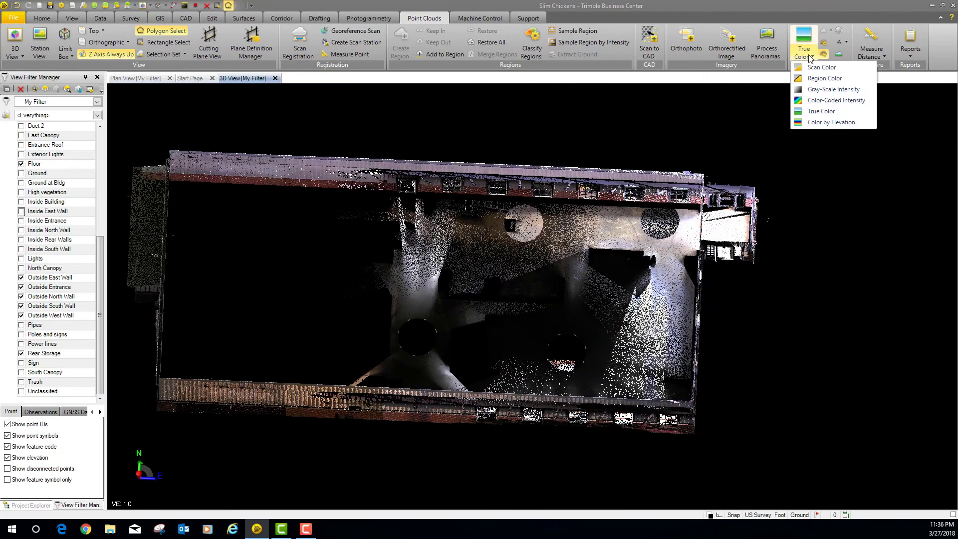
click(819, 101)
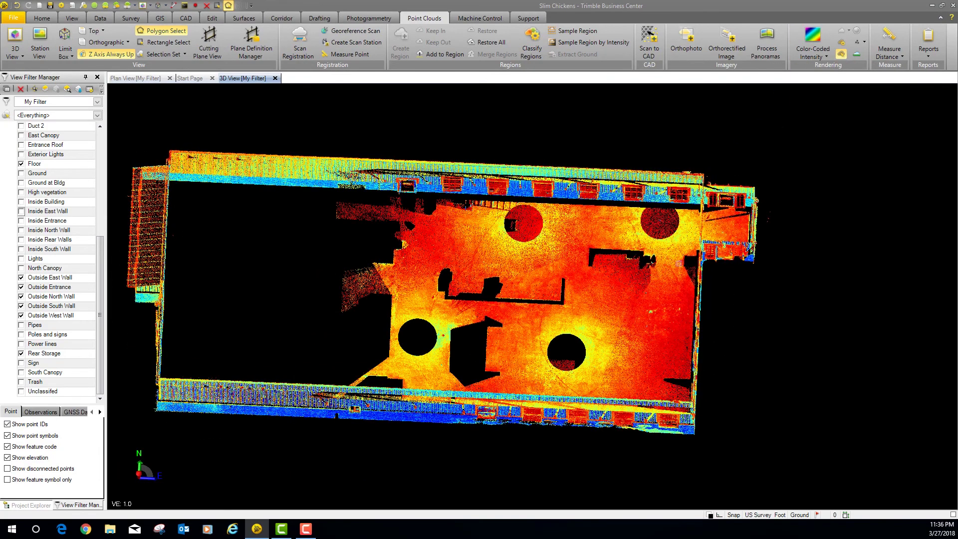
Step: Remove the existing footprint plane from the project's plane definitions
scroll(710, 280, down, 5)
scroll(470, 321, up, 3)
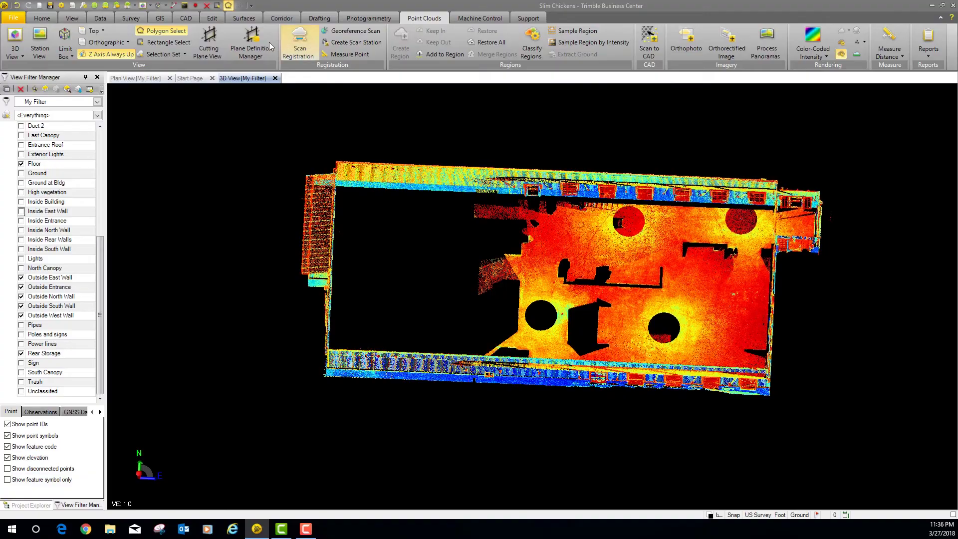
click(254, 43)
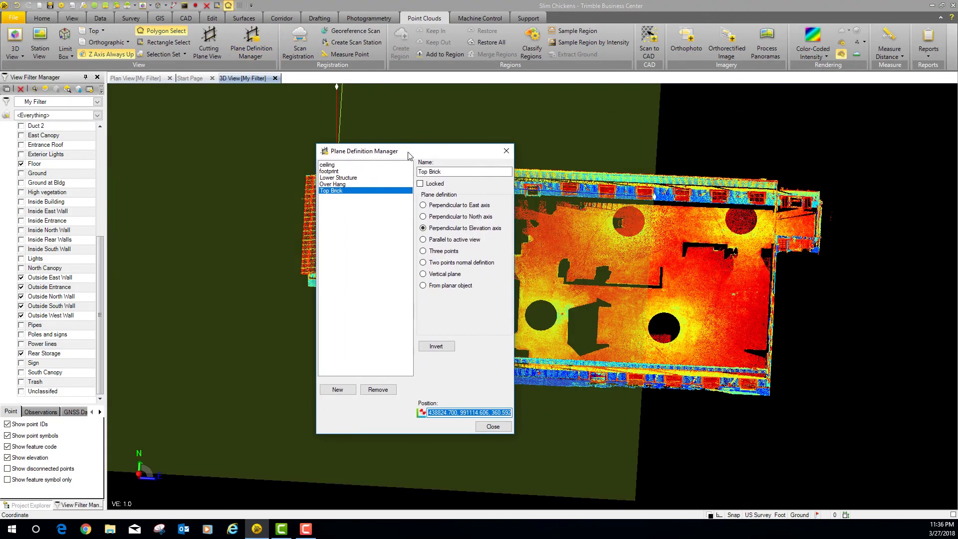
click(335, 175)
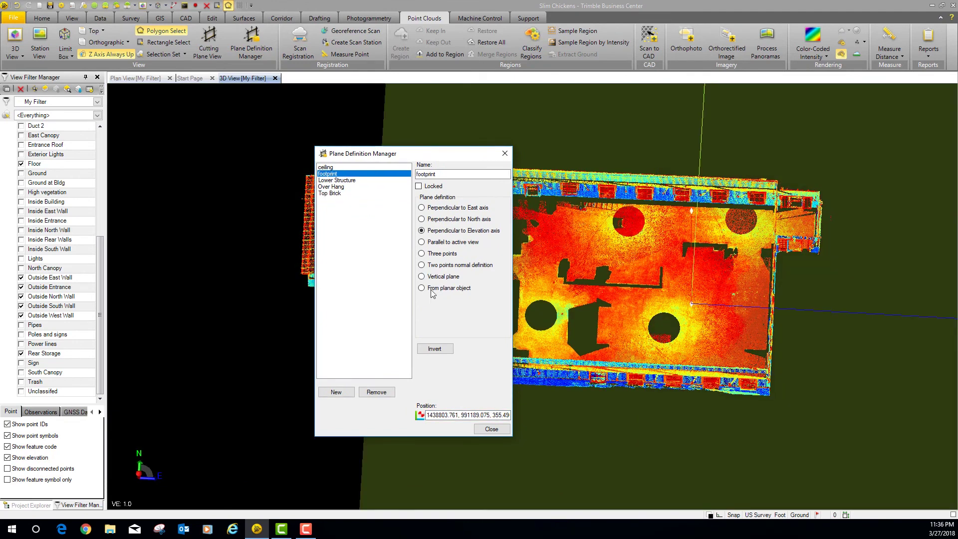
click(375, 393)
Step: Create a new plane definition and name it footprint
click(350, 394)
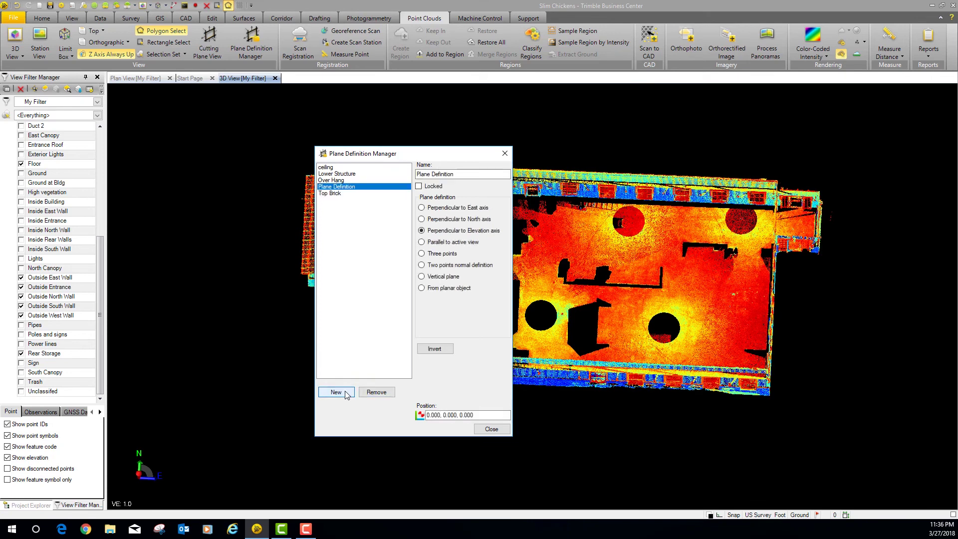
drag(499, 174, 412, 179)
text(footprint)
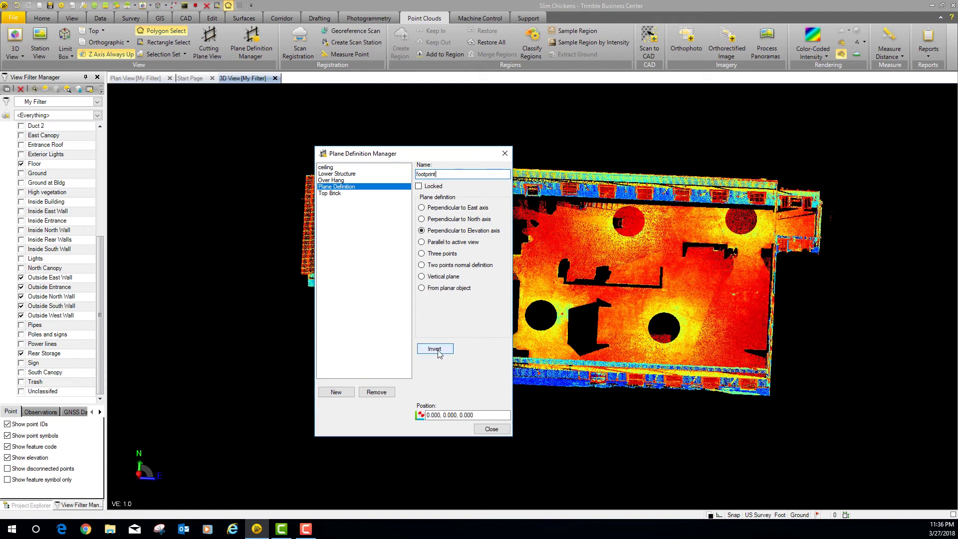
Step: Keep Point and End point as running object snaps and position the footprint plane on a scan point near the middle of the floor
click(491, 414)
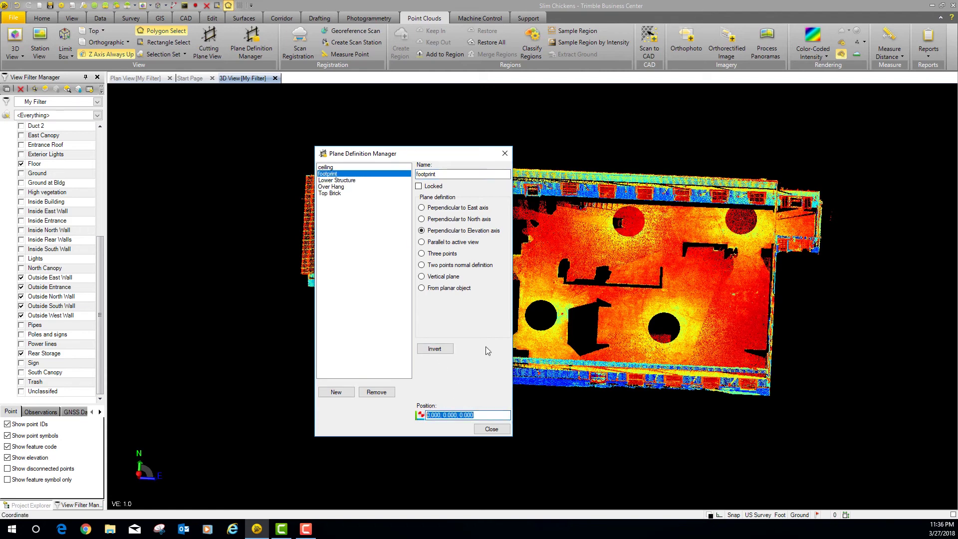
click(735, 517)
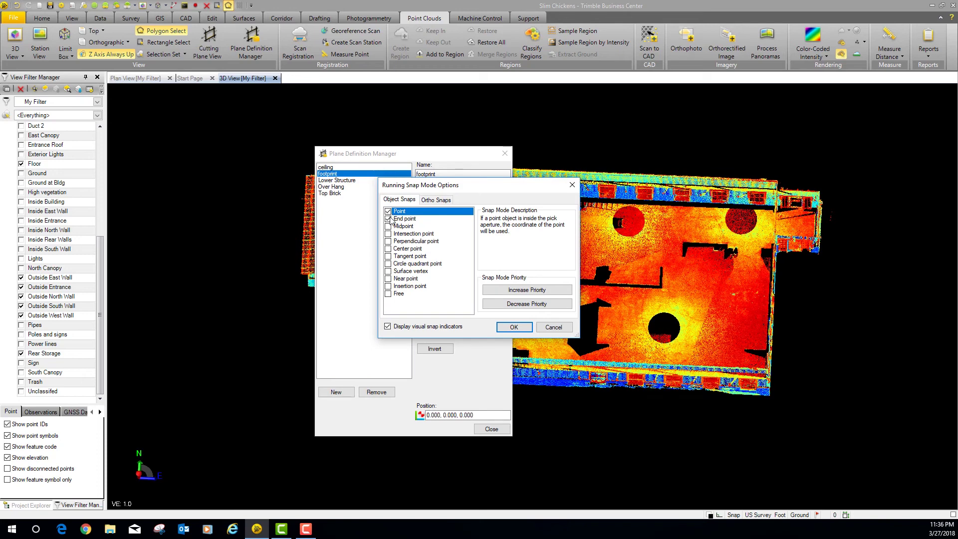
click(514, 327)
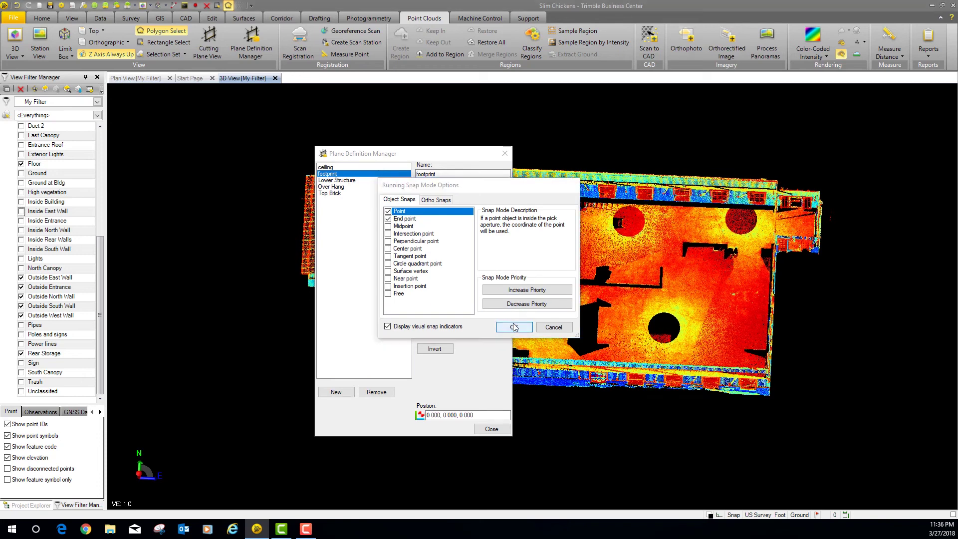
drag(492, 415, 410, 417)
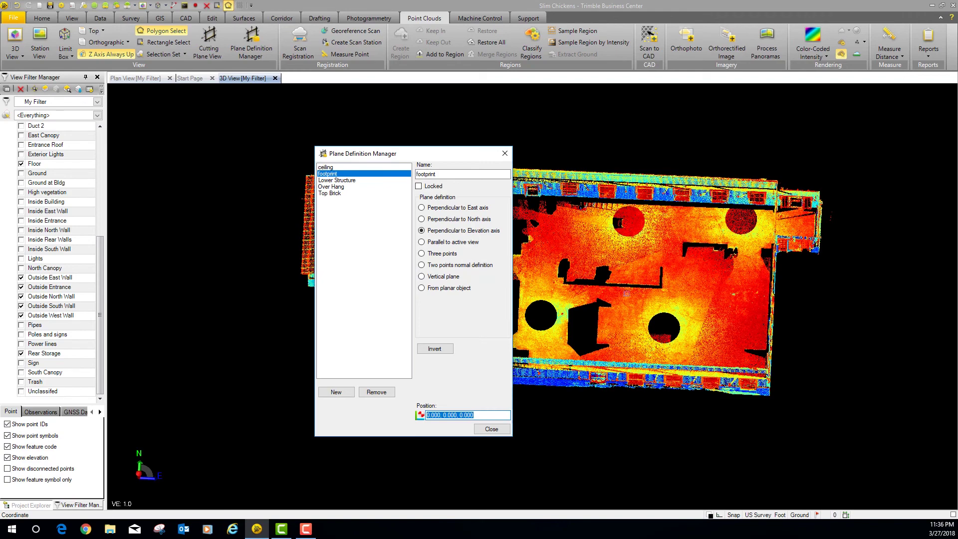
click(627, 294)
Step: Check the footprint plane against the base of the building in a side view and close the plane definitions
scroll(632, 328, down, 5)
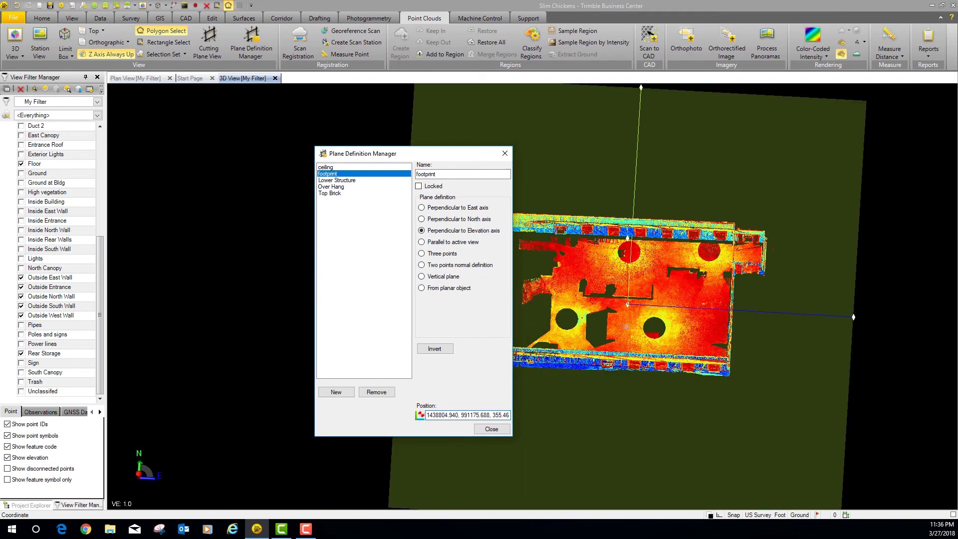
right_drag(641, 361, 642, 295)
drag(642, 295, 640, 257)
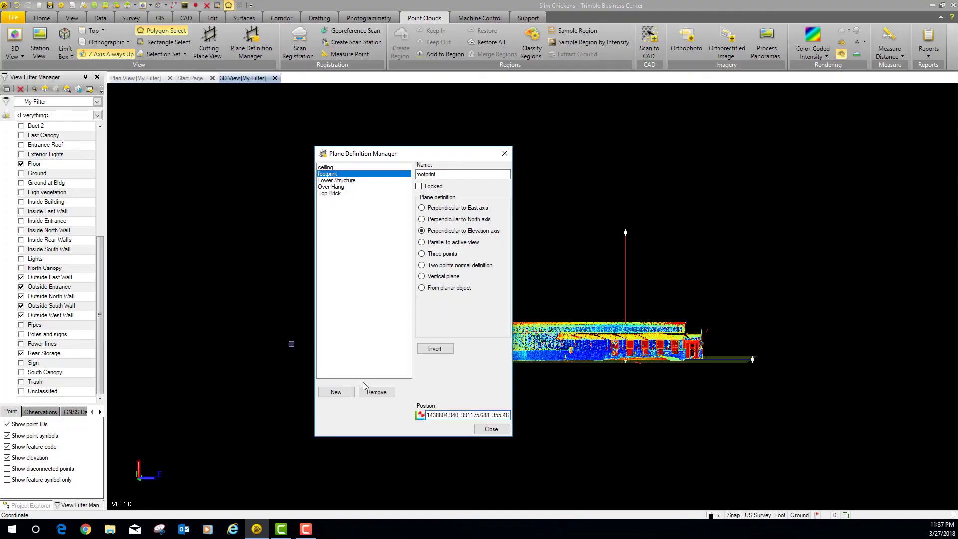
click(491, 429)
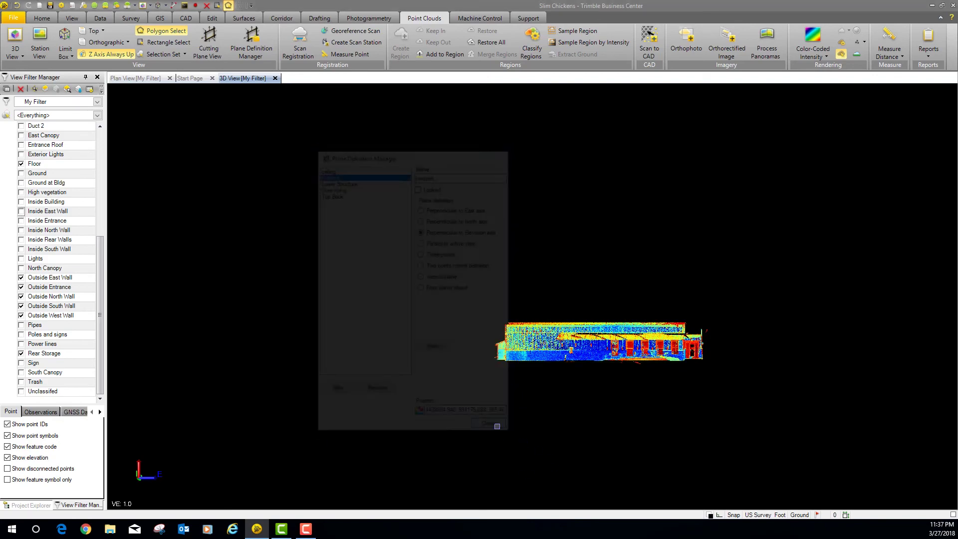
Step: Open a cutting plane view of the building and set its defined plane to footprint
scroll(458, 327, down, 2)
scroll(605, 354, up, 5)
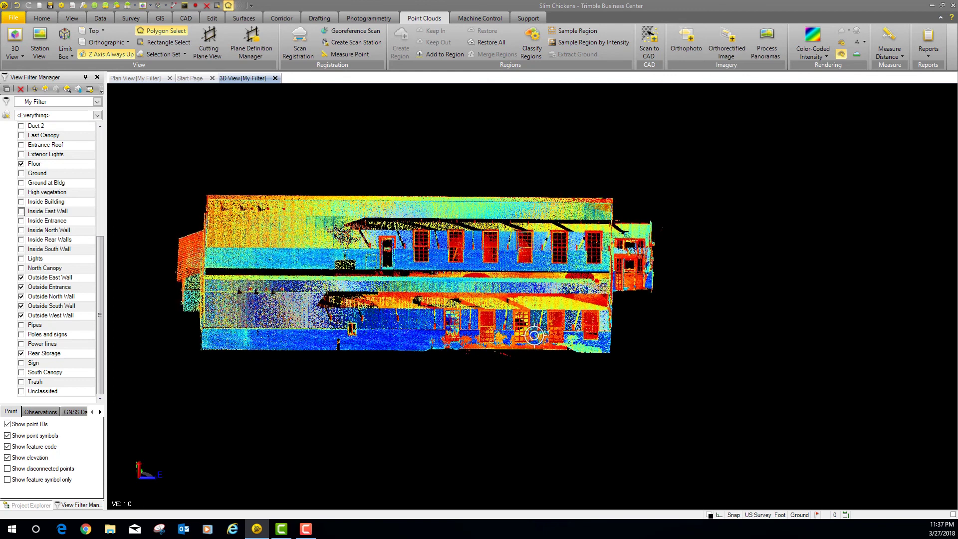
click(210, 40)
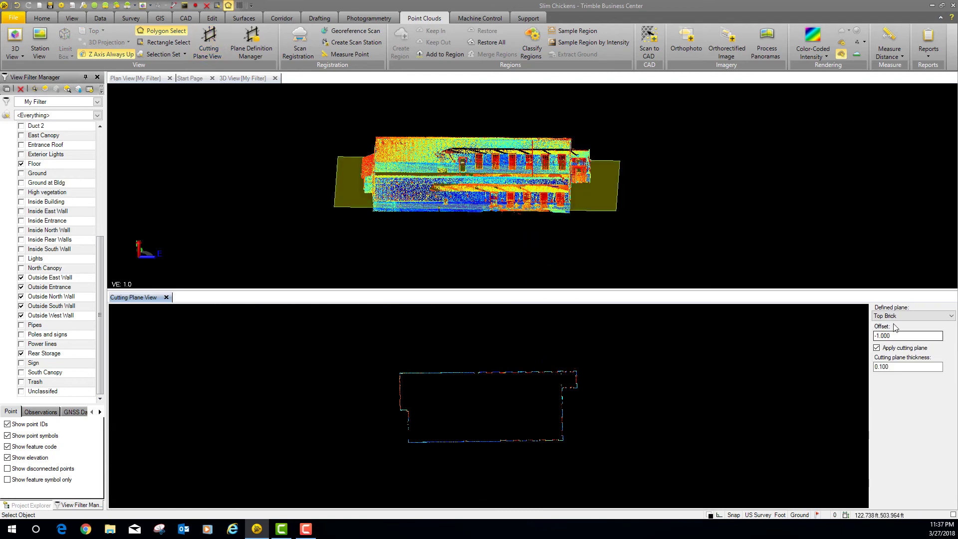
click(912, 316)
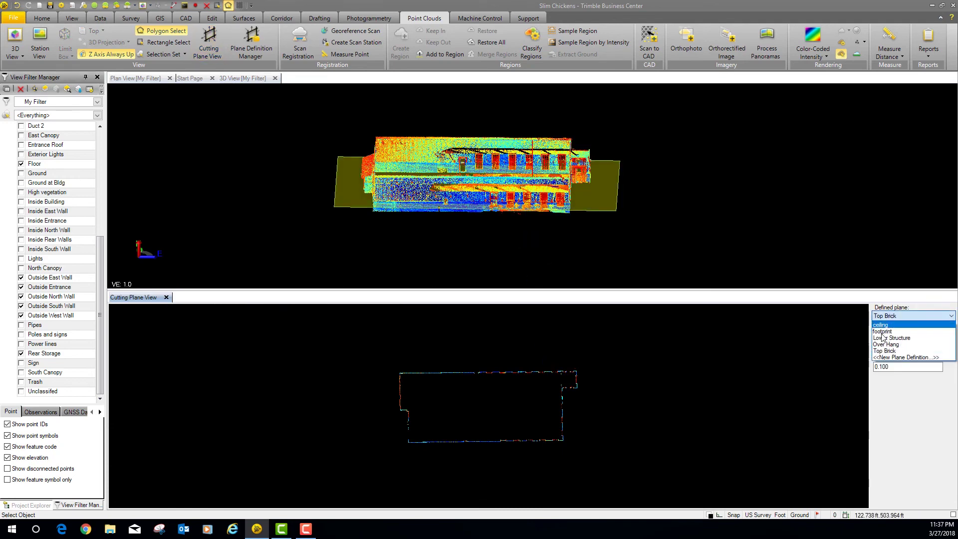
click(883, 331)
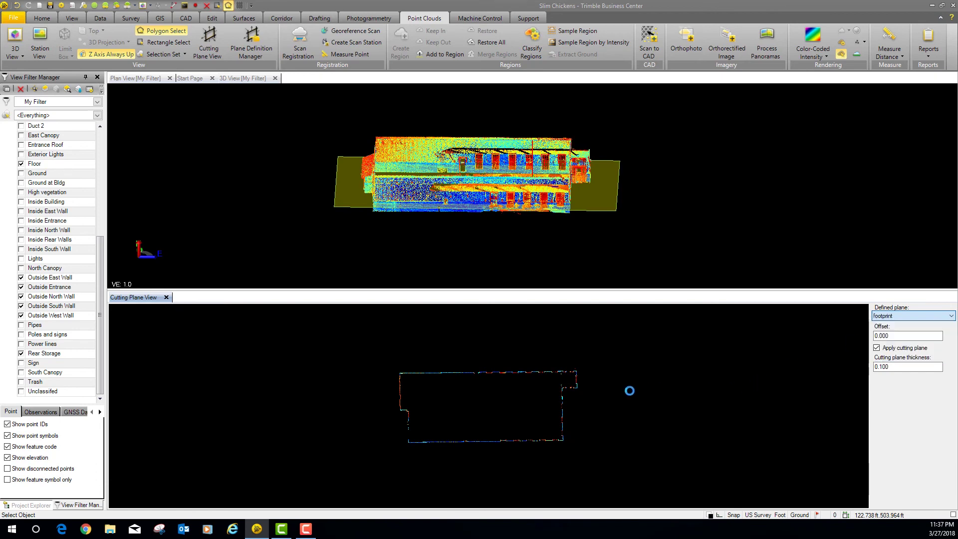
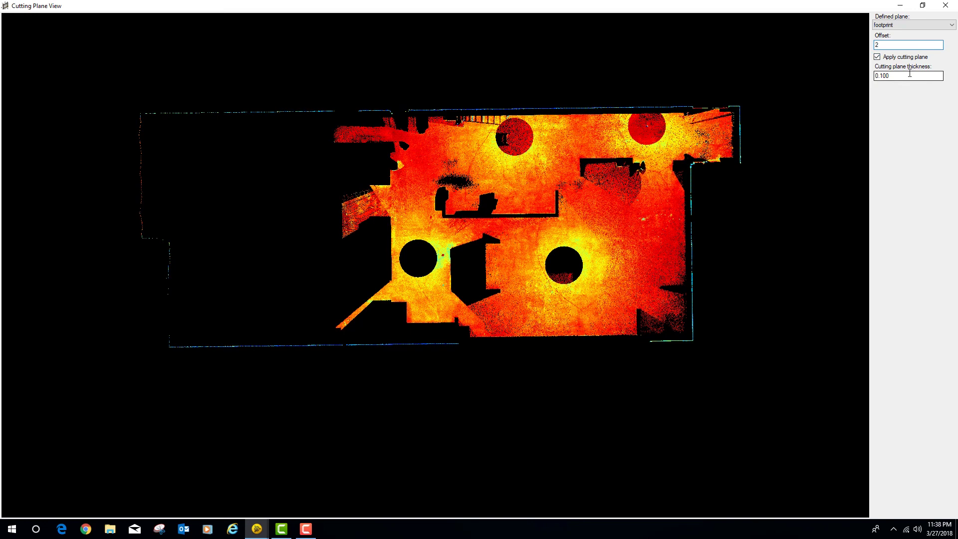
Step: Check the plane's height against the wall in the side view, and set the cutting plane's offset to 1.75 and thickness to 0.200
click(909, 74)
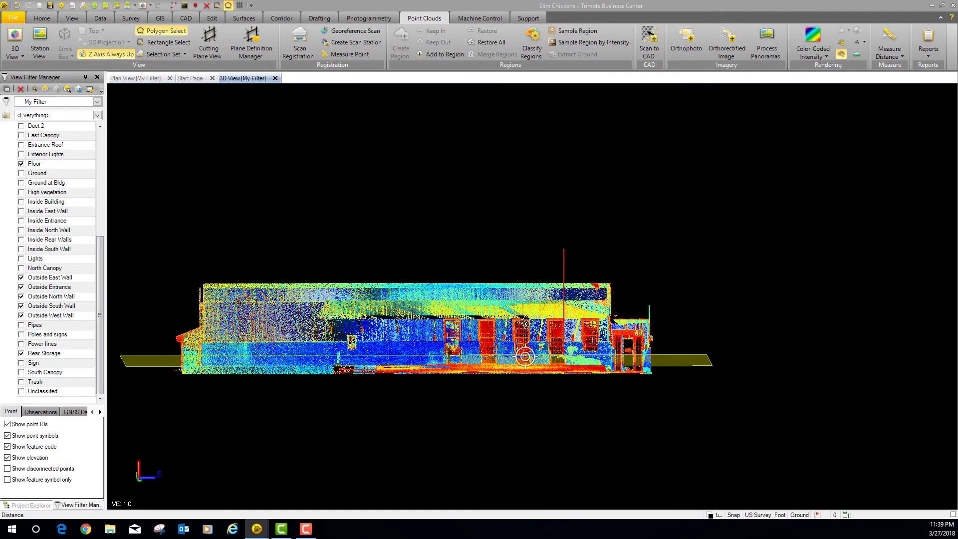
scroll(474, 363, up, 10)
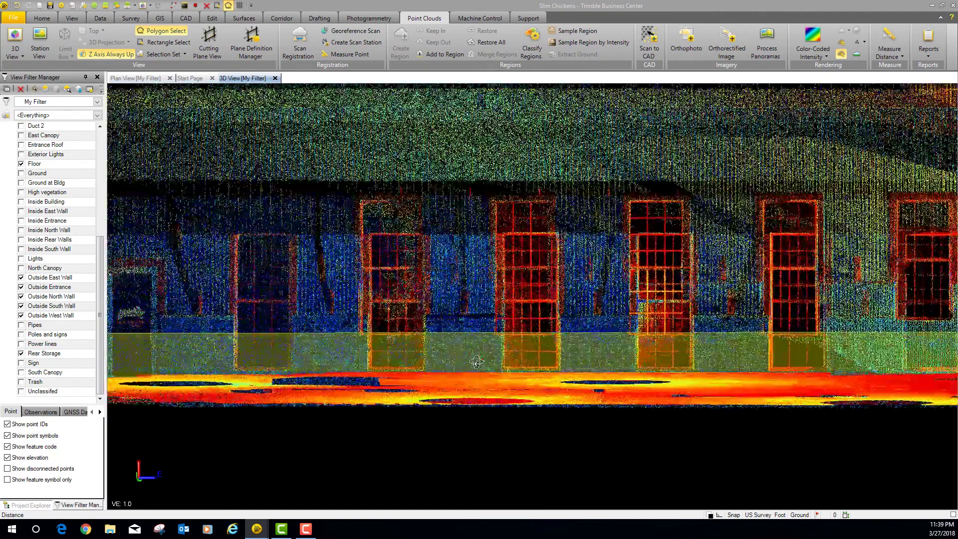
middle_drag(477, 361, 475, 371)
scroll(475, 355, up, 5)
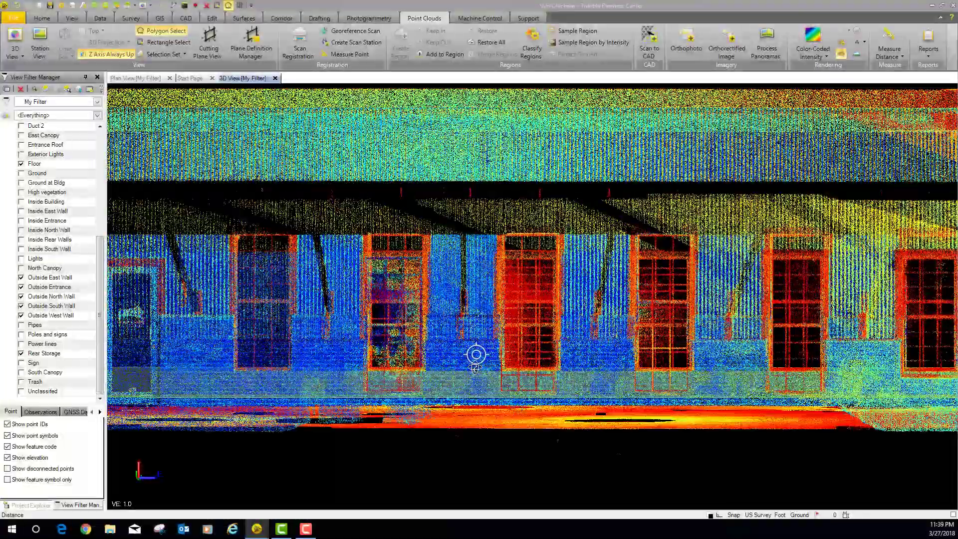
middle_drag(475, 368, 474, 367)
scroll(476, 356, up, 5)
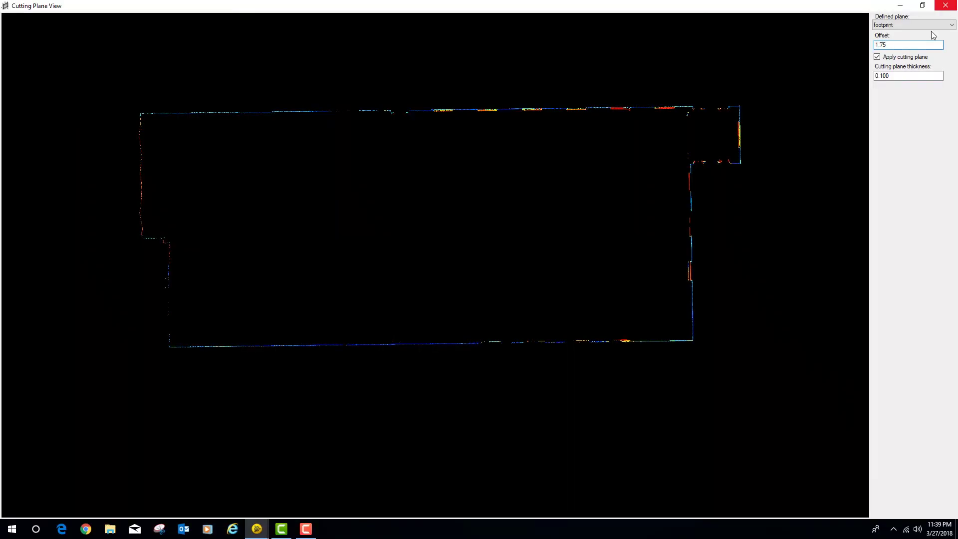
click(911, 75)
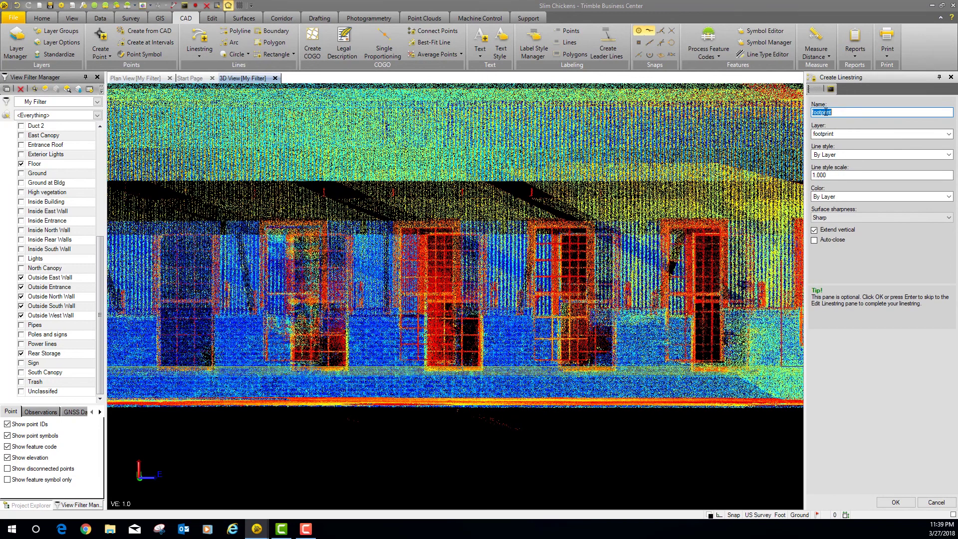
Step: Start a linestring named footprint on the existing footprint layer, with line style and color By Layer
click(949, 135)
click(855, 228)
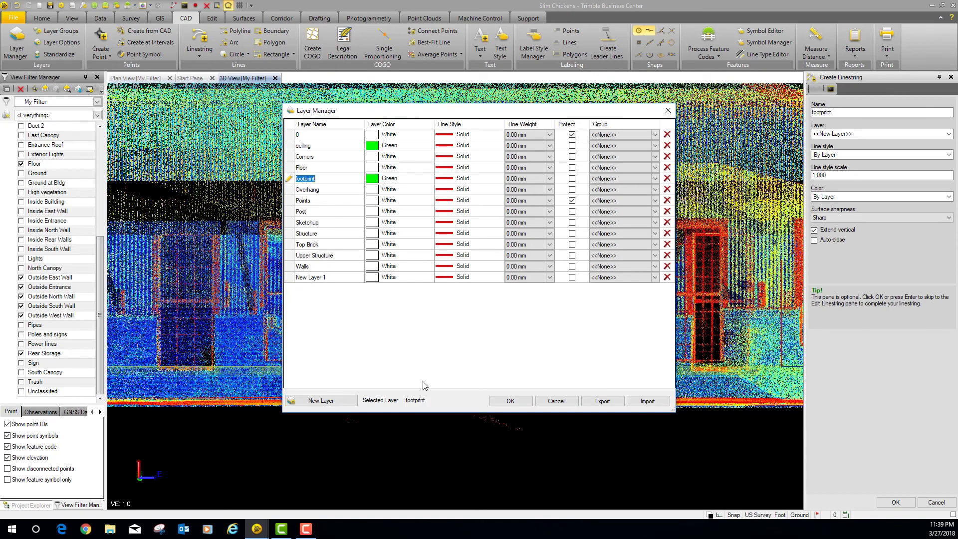
click(572, 402)
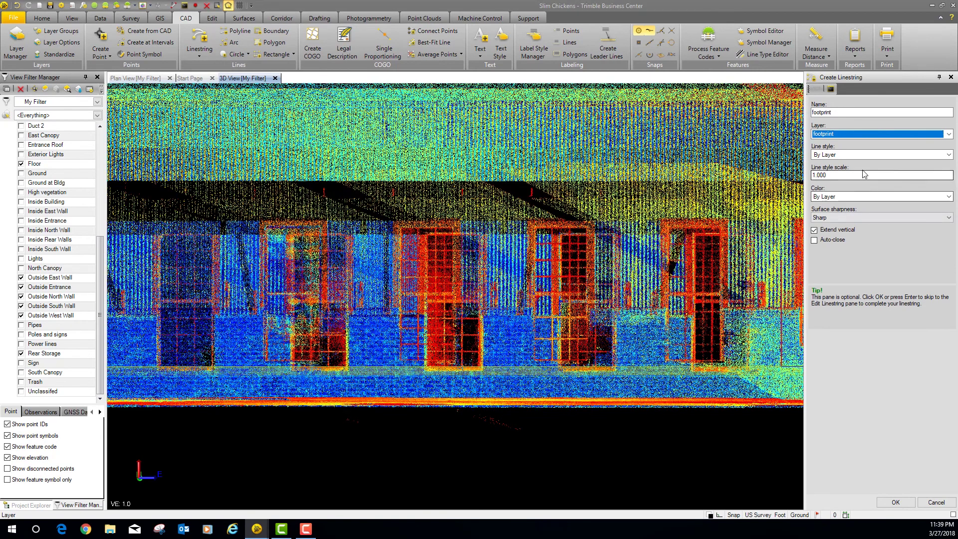
click(910, 503)
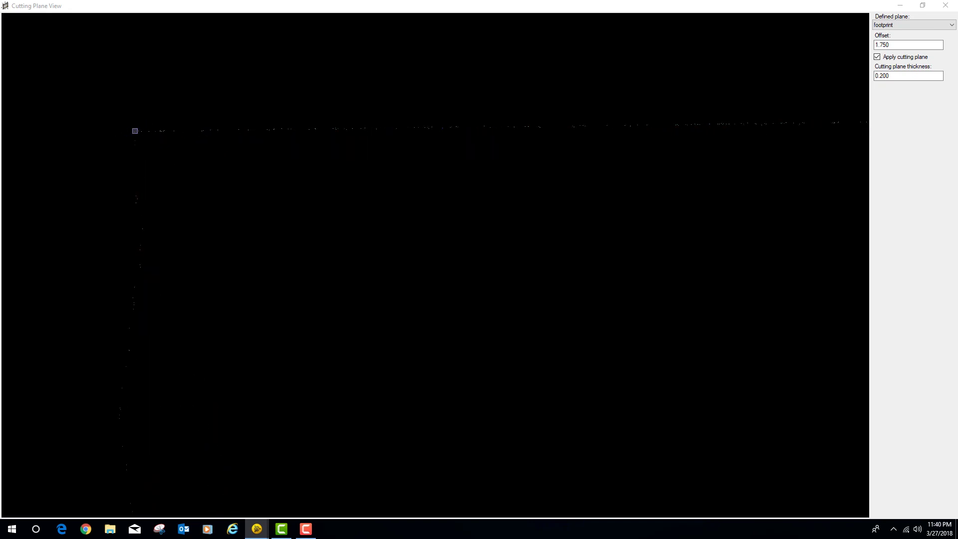
Step: Begin the linestring at the building outline's northwest corner and run it along the north wall to the entrance's outer northeast corner
click(135, 131)
scroll(151, 151, down, 9)
scroll(150, 155, down, 5)
scroll(559, 157, up, 1)
scroll(560, 156, up, 8)
scroll(488, 167, up, 1)
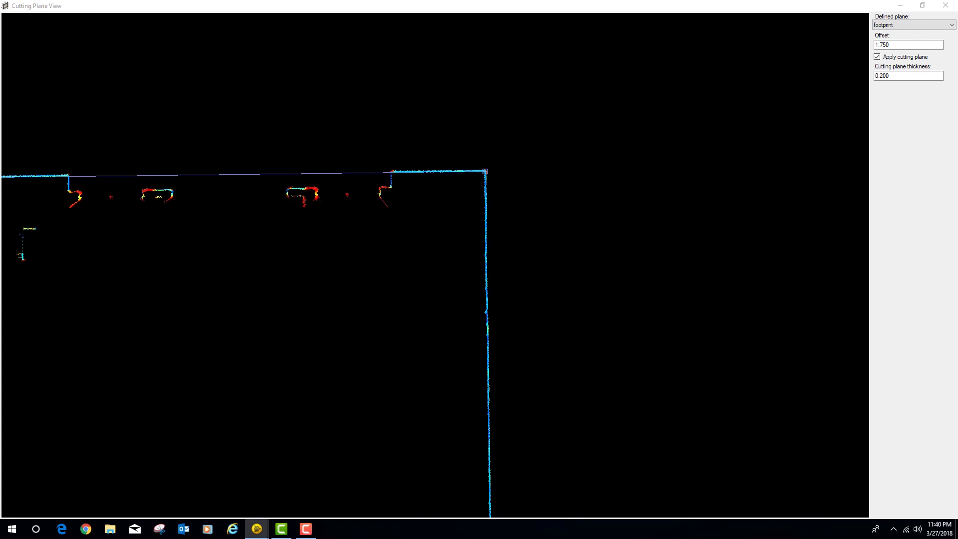
click(486, 171)
Step: Continue the linestring around the entrance, through its southeast corner and back to where it meets the east wall
scroll(492, 164, down, 3)
scroll(500, 172, down, 3)
scroll(506, 317, up, 7)
scroll(487, 311, up, 2)
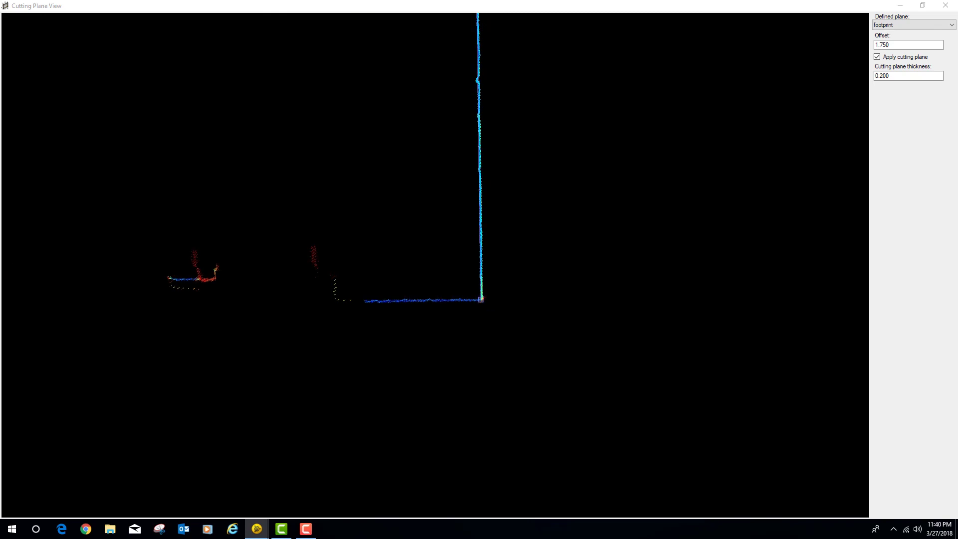
scroll(481, 300, down, 3)
scroll(352, 287, up, 5)
scroll(333, 287, up, 2)
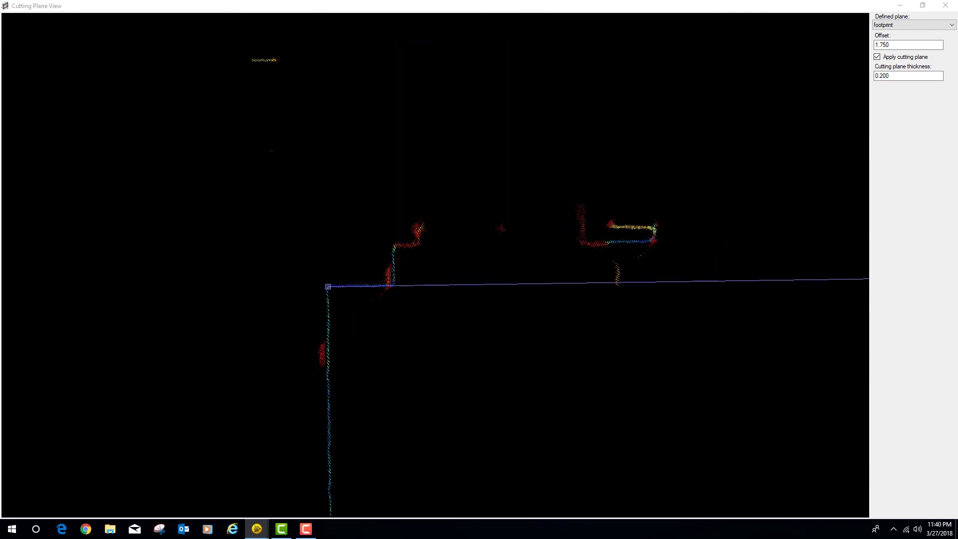
click(328, 286)
Step: Extend the linestring along the east wall to the southeast corner of the building
scroll(399, 231, down, 5)
scroll(423, 280, down, 10)
scroll(424, 349, down, 2)
scroll(419, 397, up, 10)
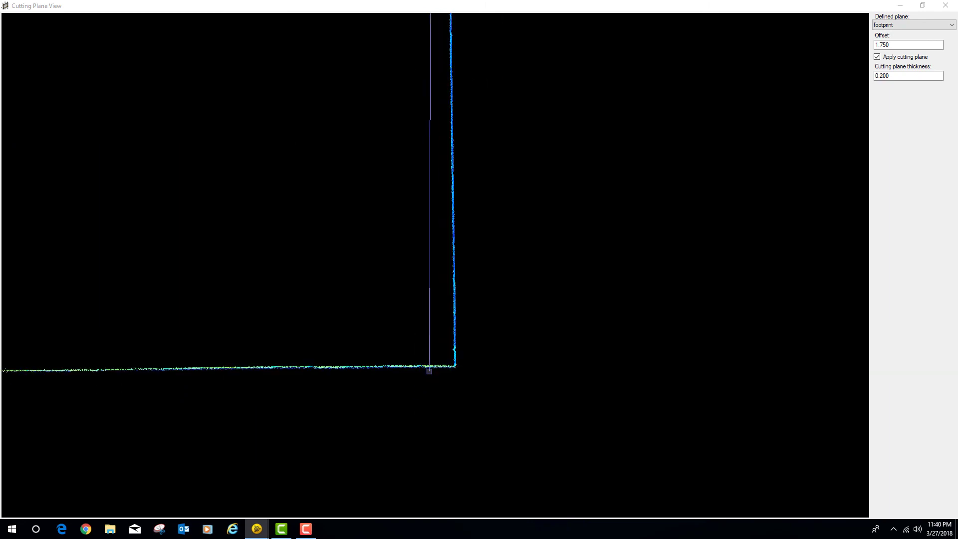
scroll(434, 370, up, 4)
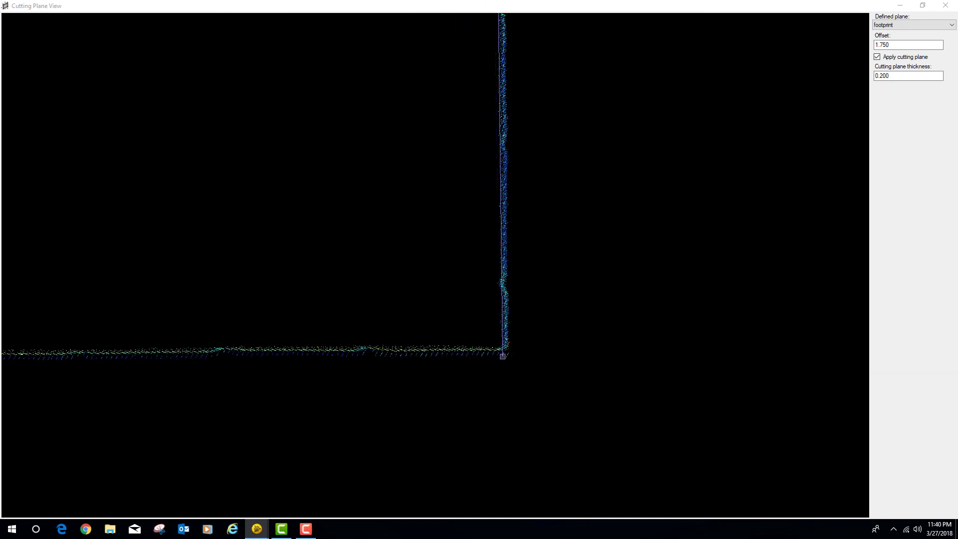
click(508, 353)
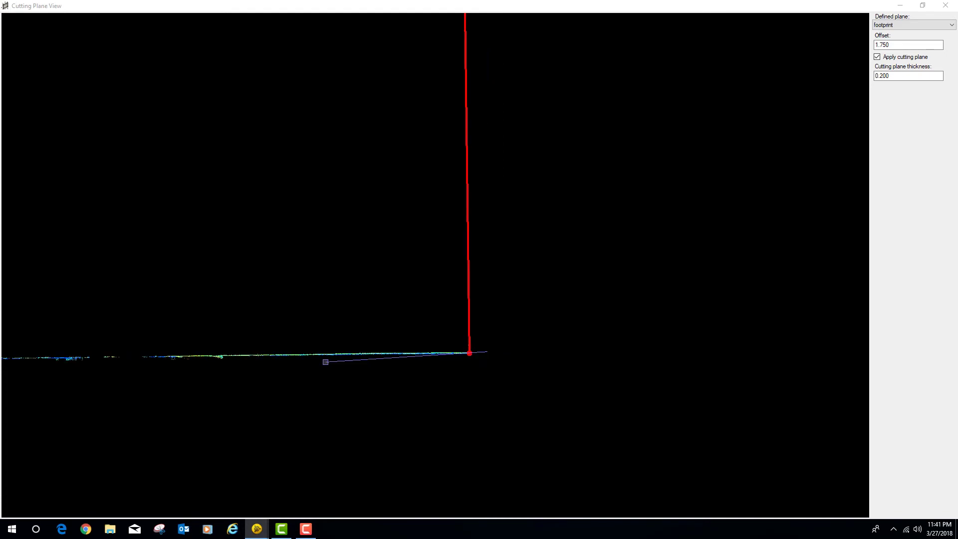
Step: Extend the linestring along the south wall to the southwest corner of the building
scroll(325, 361, down, 8)
scroll(289, 364, down, 8)
scroll(47, 363, up, 12)
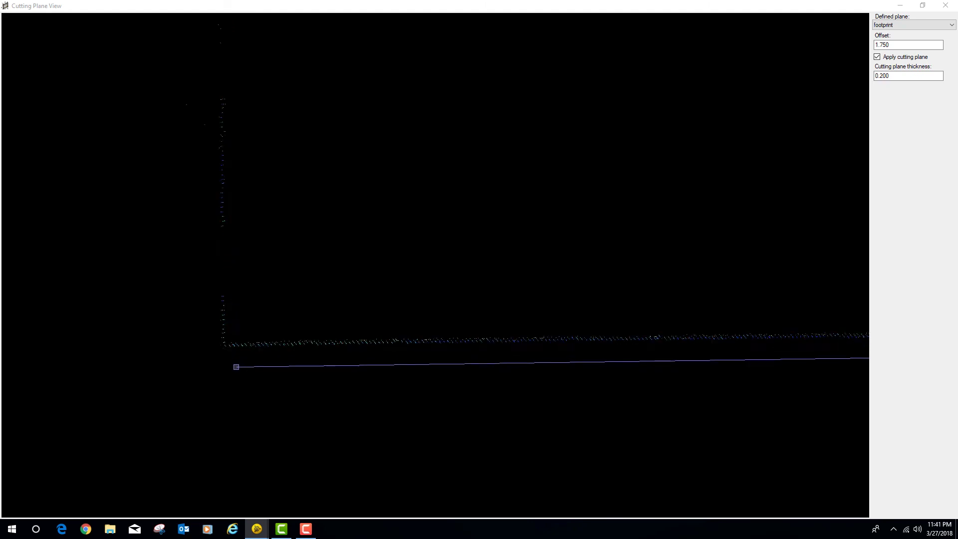
click(219, 342)
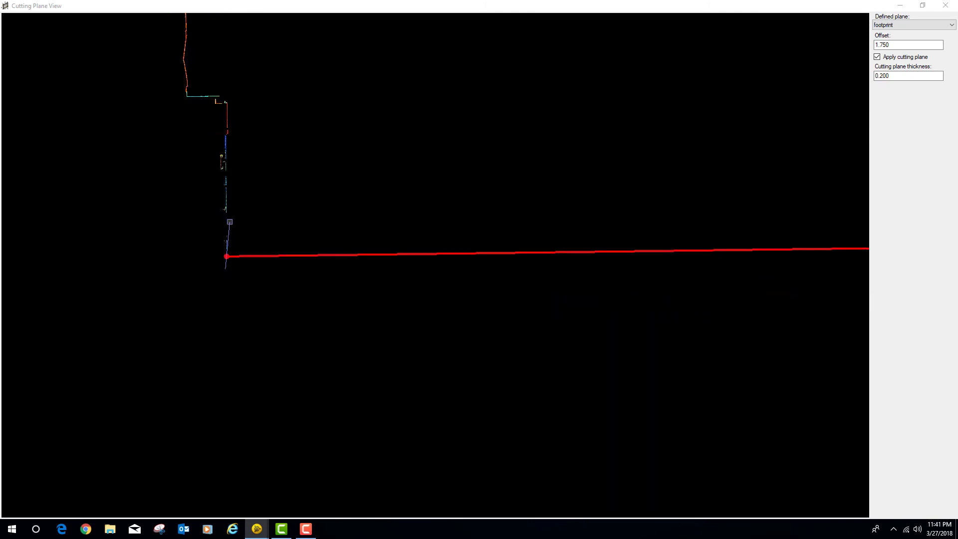
Step: Trace the linestring along the lower west wall, across the gap and out to the corner of the projecting west section
scroll(215, 90, up, 6)
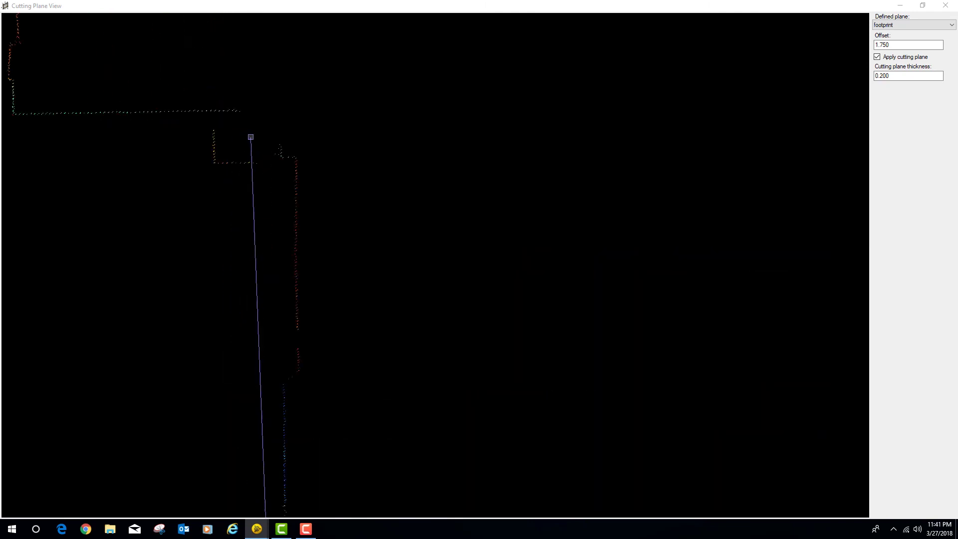
click(295, 157)
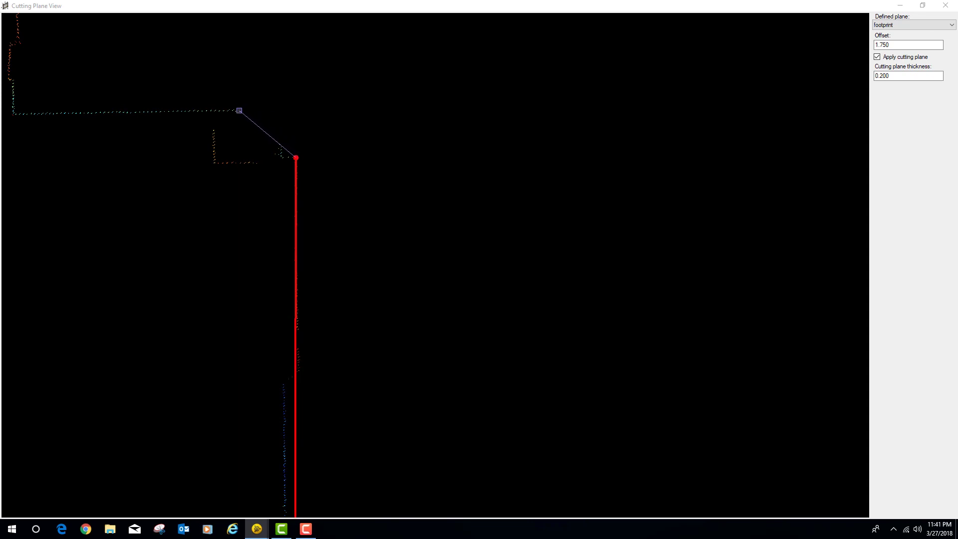
scroll(389, 175, down, 4)
scroll(215, 147, up, 7)
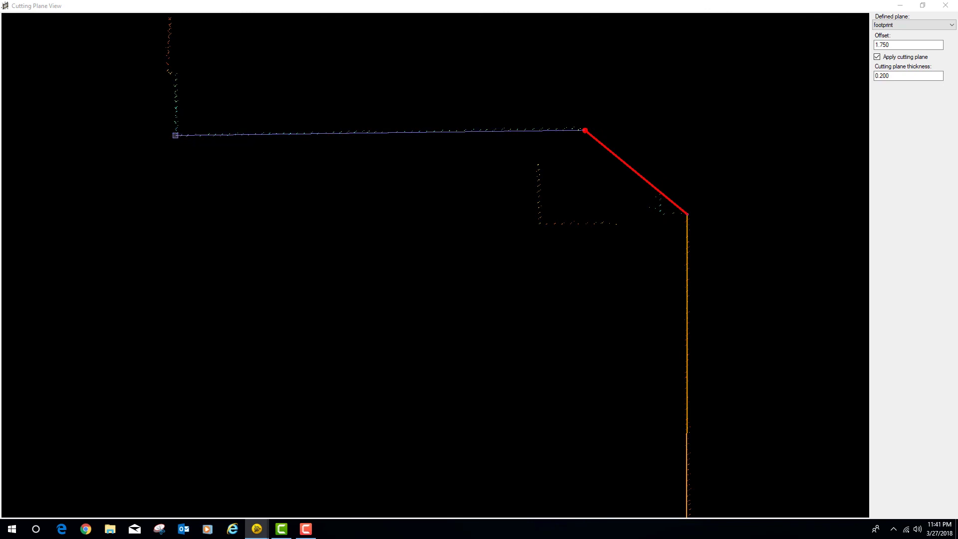
click(175, 135)
Step: Run the linestring along the uneven west face back to its starting point at the northwest corner and end it
scroll(219, 208, down, 3)
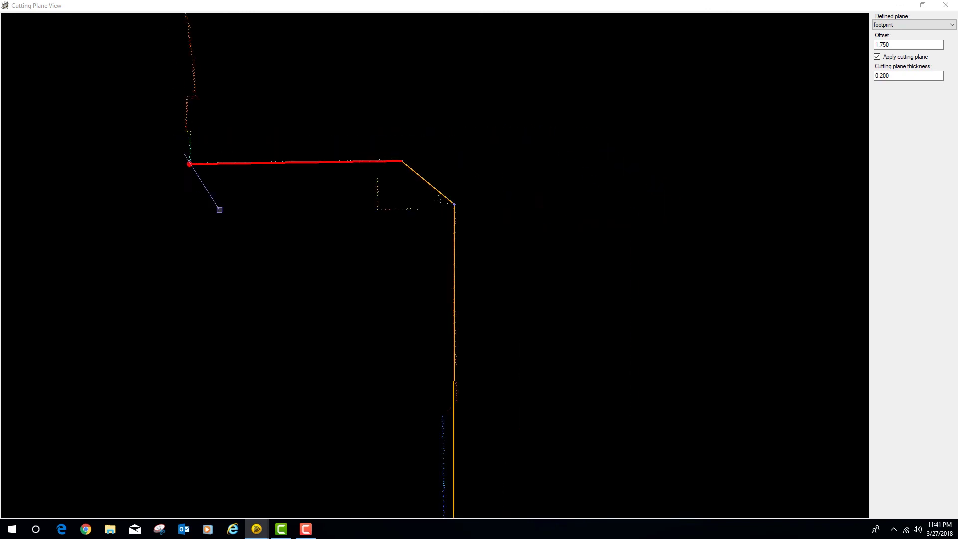
scroll(271, 219, down, 5)
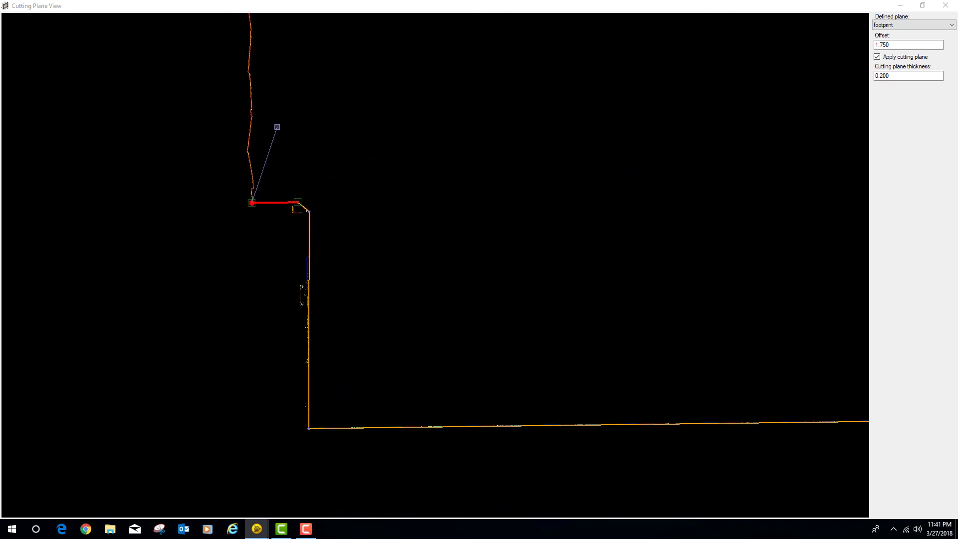
scroll(272, 142, down, 2)
scroll(269, 44, up, 6)
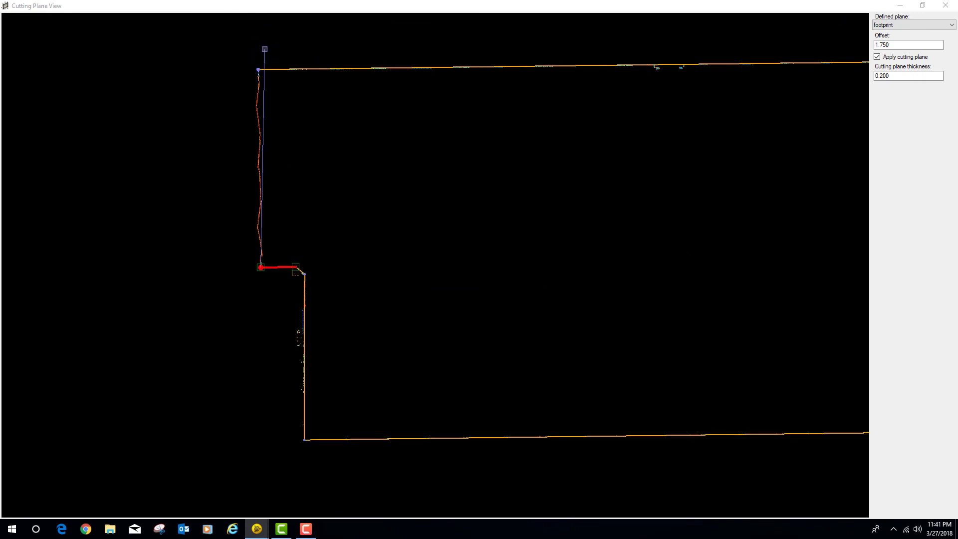
scroll(242, 108, up, 2)
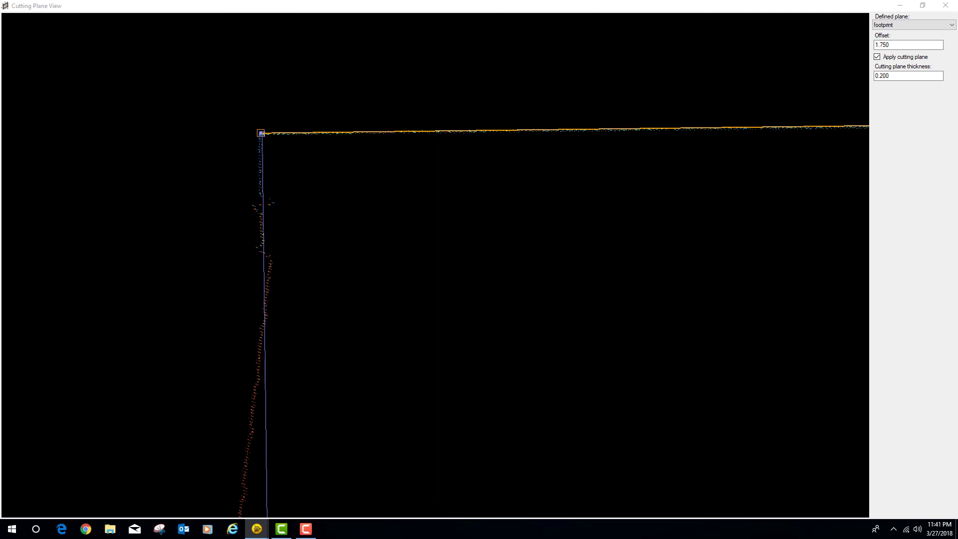
click(261, 134)
scroll(252, 128, down, 6)
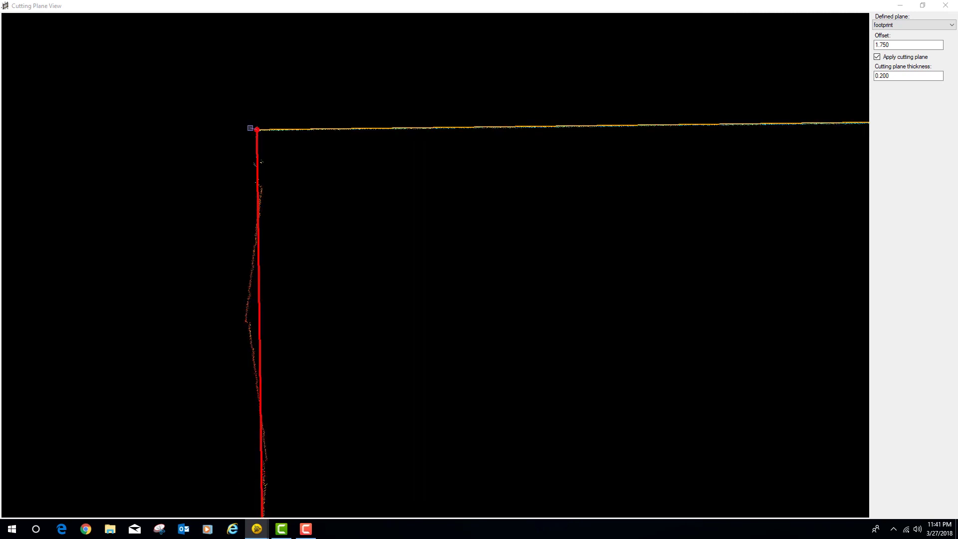
scroll(249, 132, down, 1)
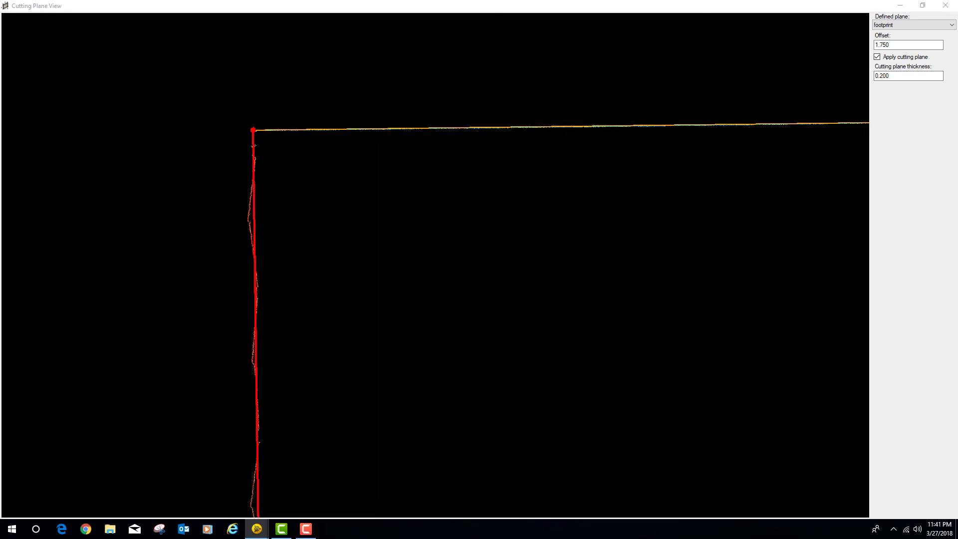
key(Escape)
Step: Examine the traced footprint outline in the cutting plane view and against the walls and floor of the 3D building
scroll(180, 156, down, 6)
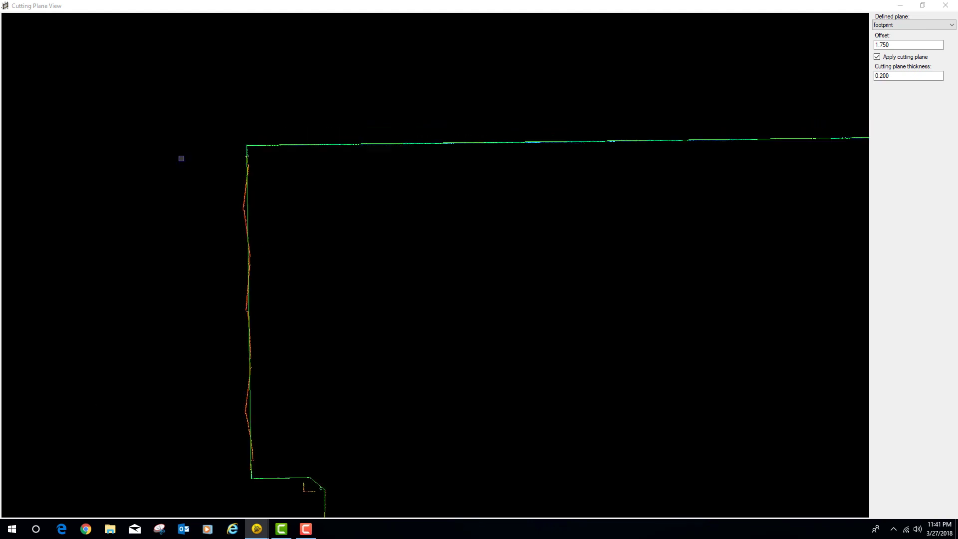
scroll(252, 194, down, 2)
scroll(433, 195, up, 3)
scroll(372, 197, down, 2)
scroll(245, 184, up, 3)
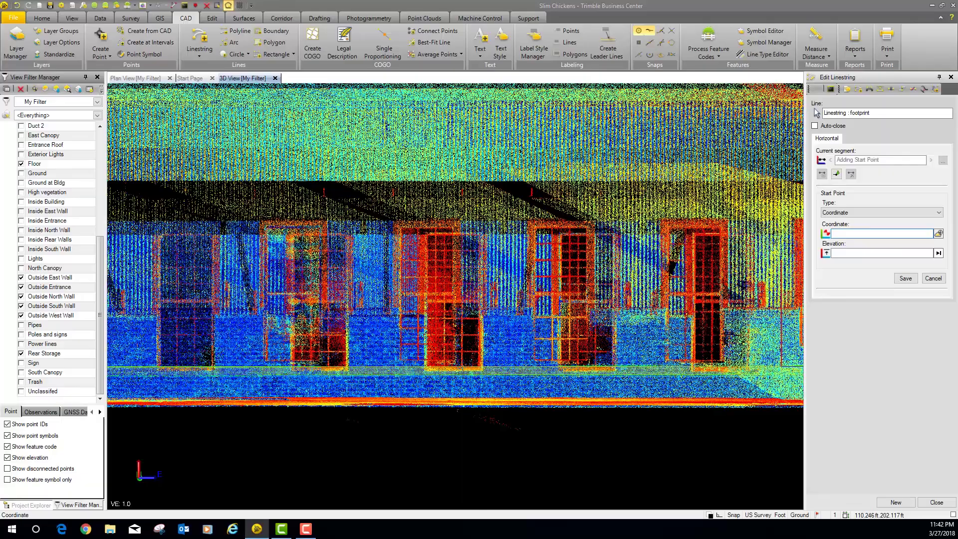
scroll(584, 322, down, 2)
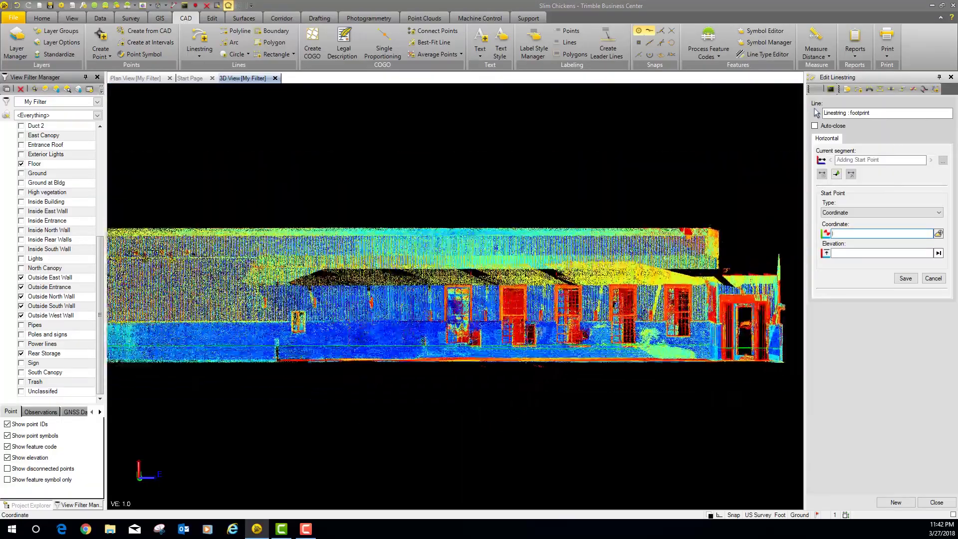
right_drag(537, 329, 485, 365)
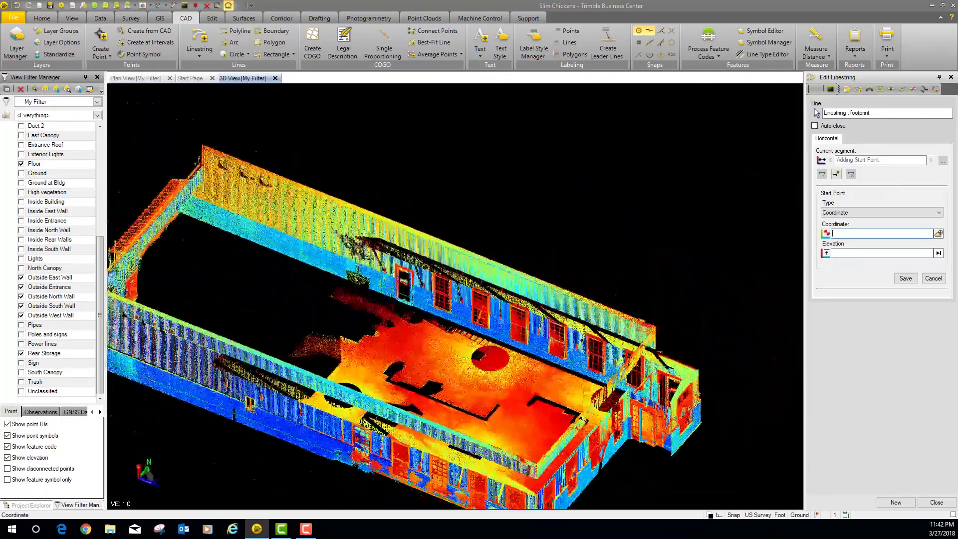
scroll(485, 365, up, 5)
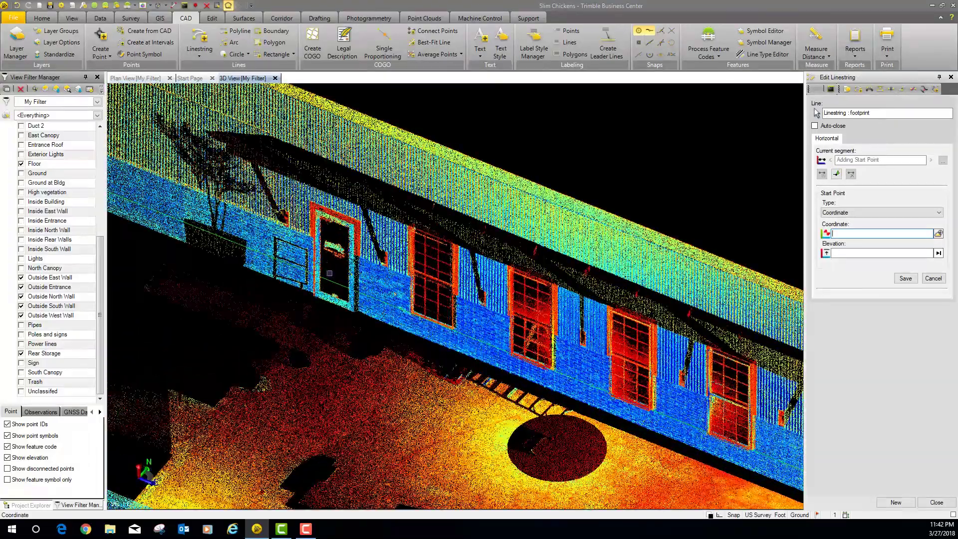
scroll(354, 260, down, 5)
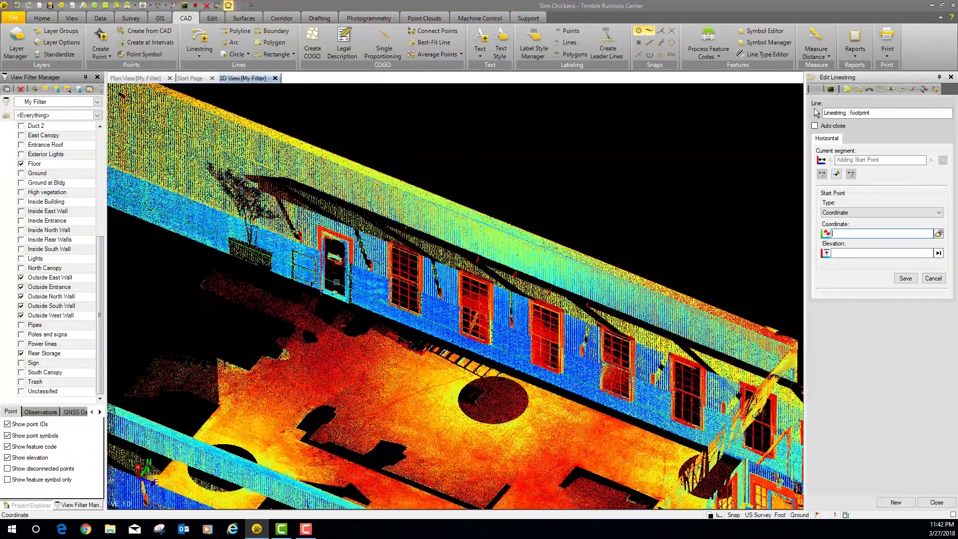
scroll(367, 324, up, 2)
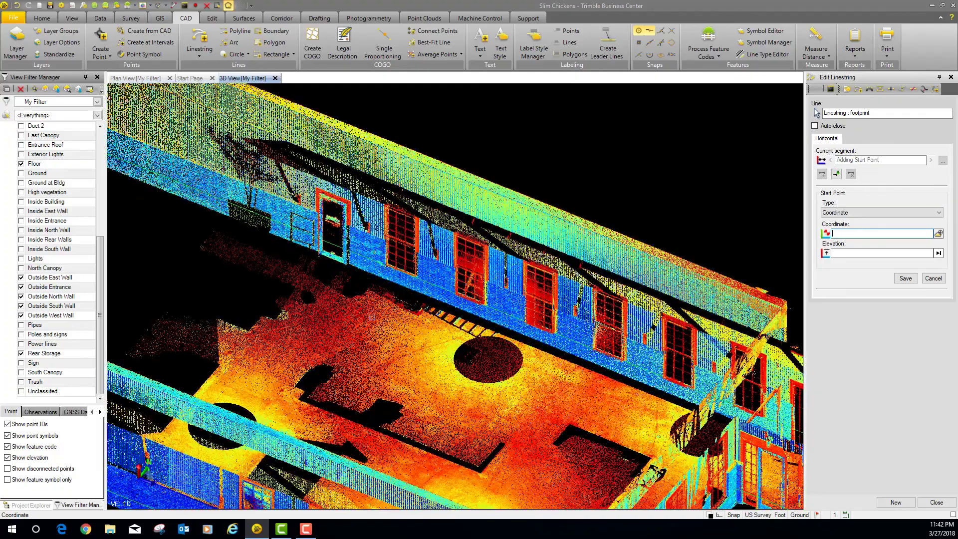
scroll(391, 317, down, 1)
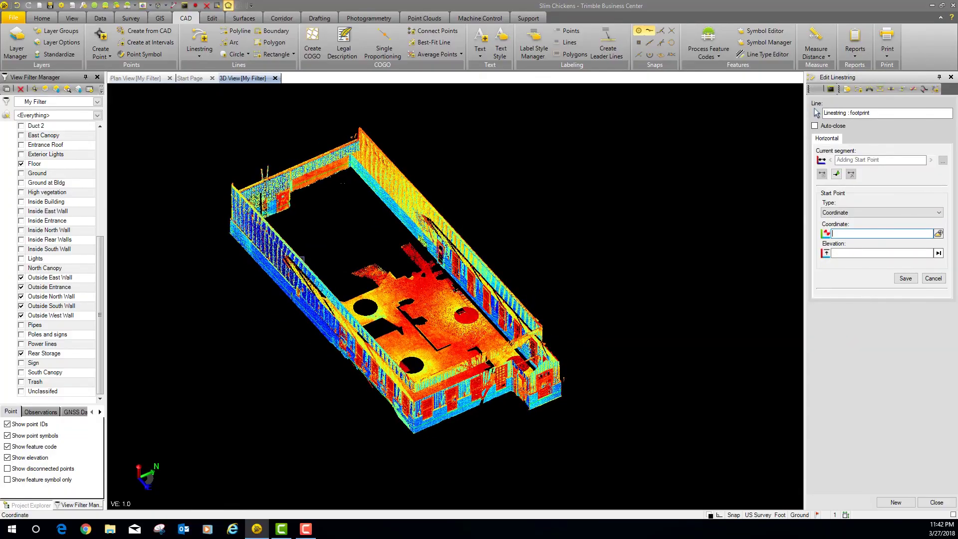
Step: Hide the outside walls, outside entrance, rear storage and floor point cloud regions so only the footprint linestring is displayed
click(20, 278)
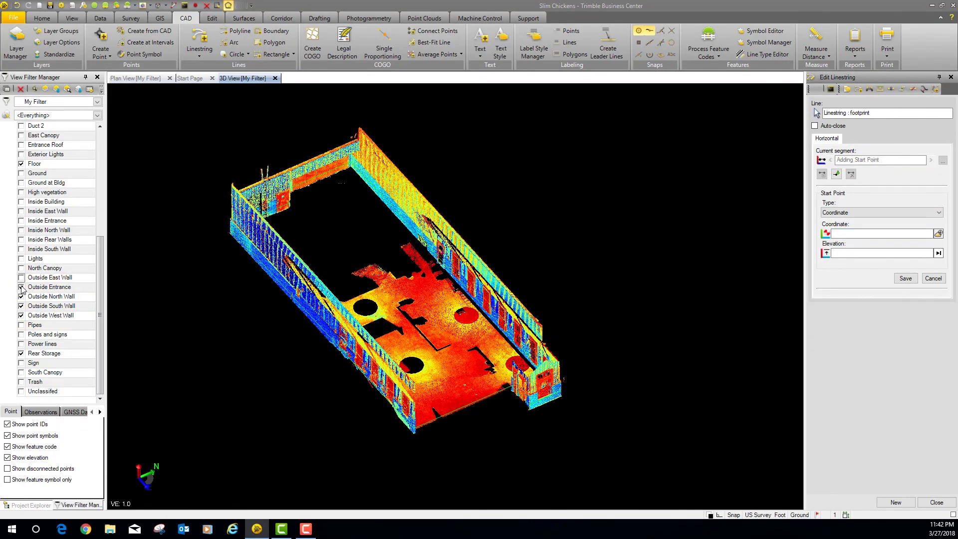
click(21, 297)
click(21, 306)
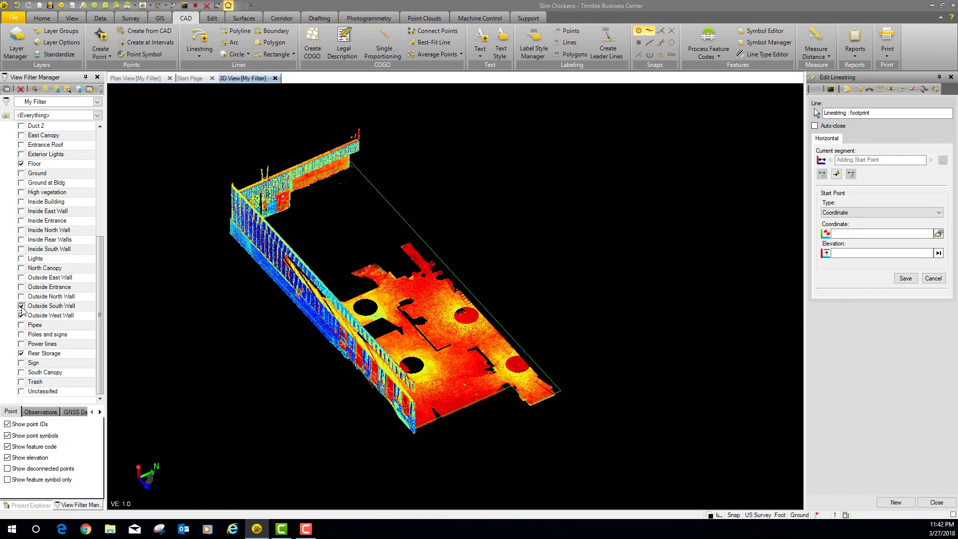
click(21, 316)
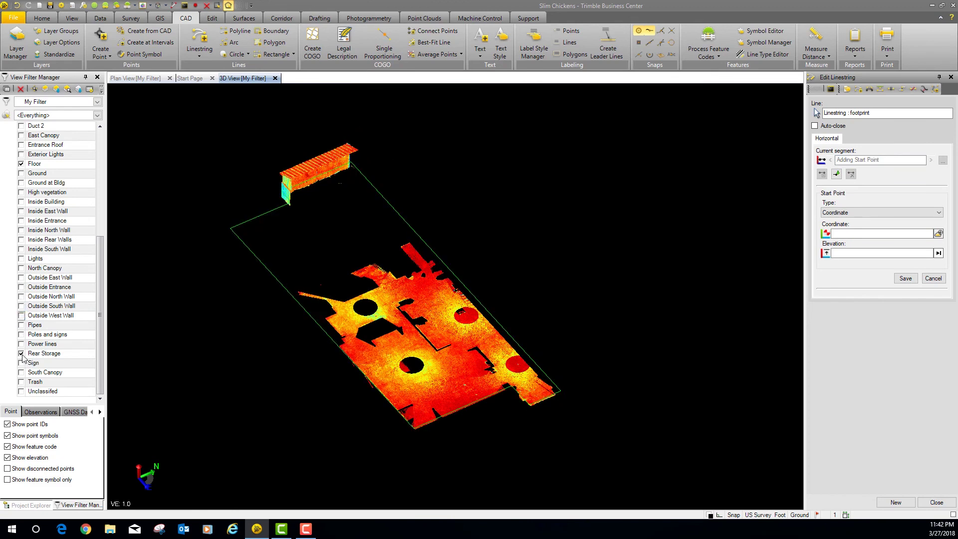
click(21, 165)
scroll(440, 272, down, 5)
scroll(433, 317, up, 1)
middle_drag(434, 317, 539, 333)
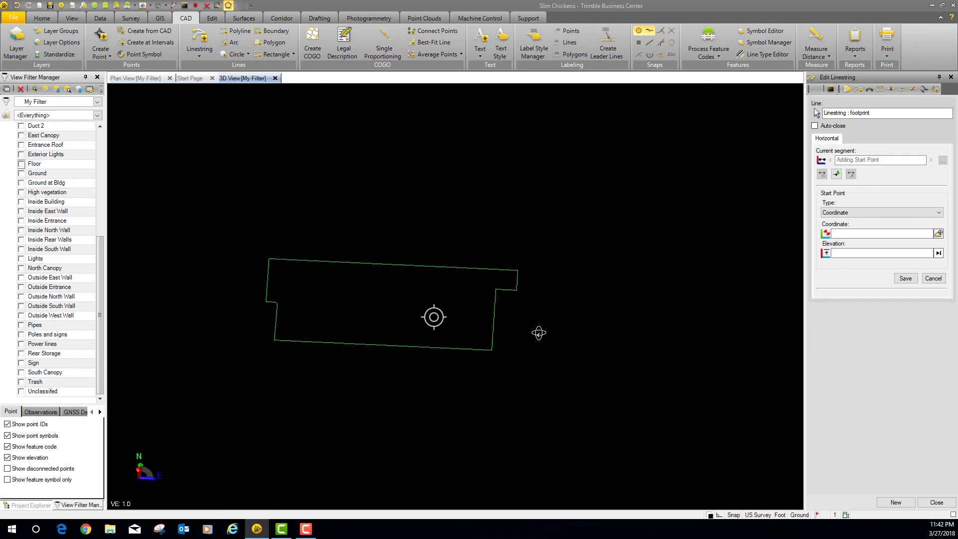
Step: Finish editing the linestring, select the footprint and review the DWG exporter settings for it without exporting
click(936, 503)
click(414, 263)
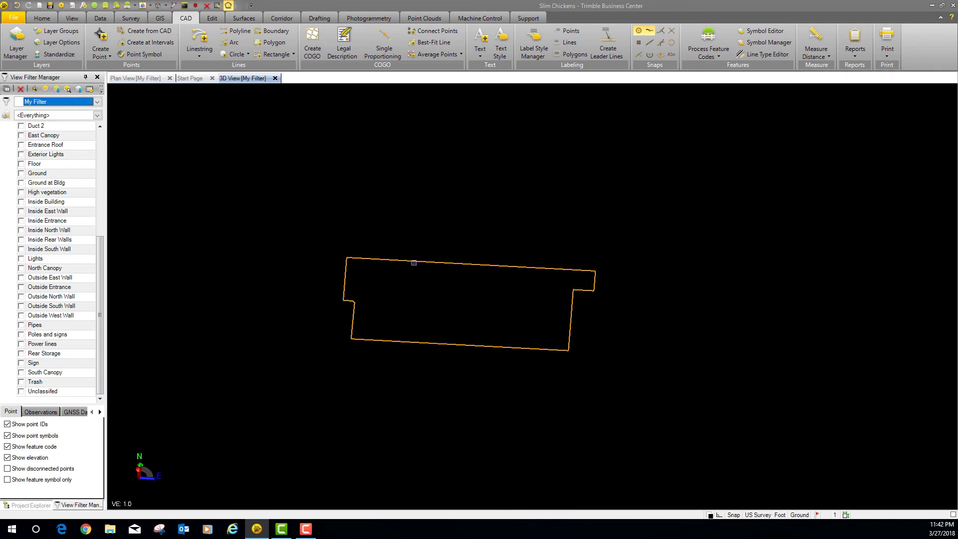
click(41, 18)
click(47, 35)
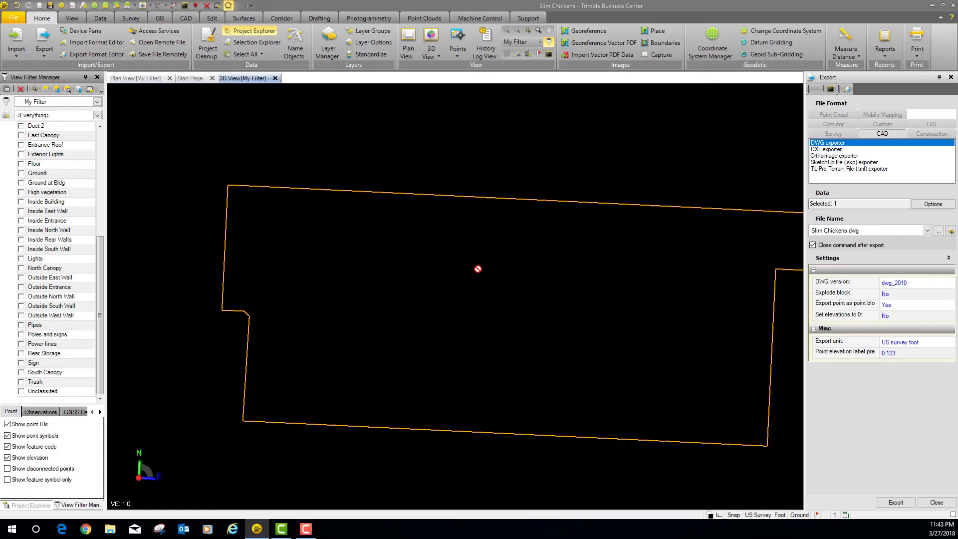
scroll(478, 269, down, 2)
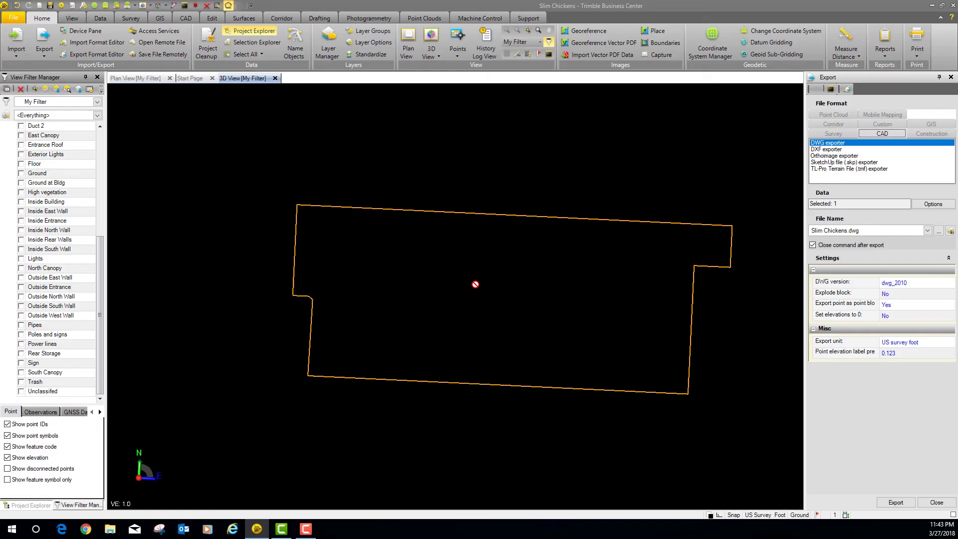
right_click(476, 215)
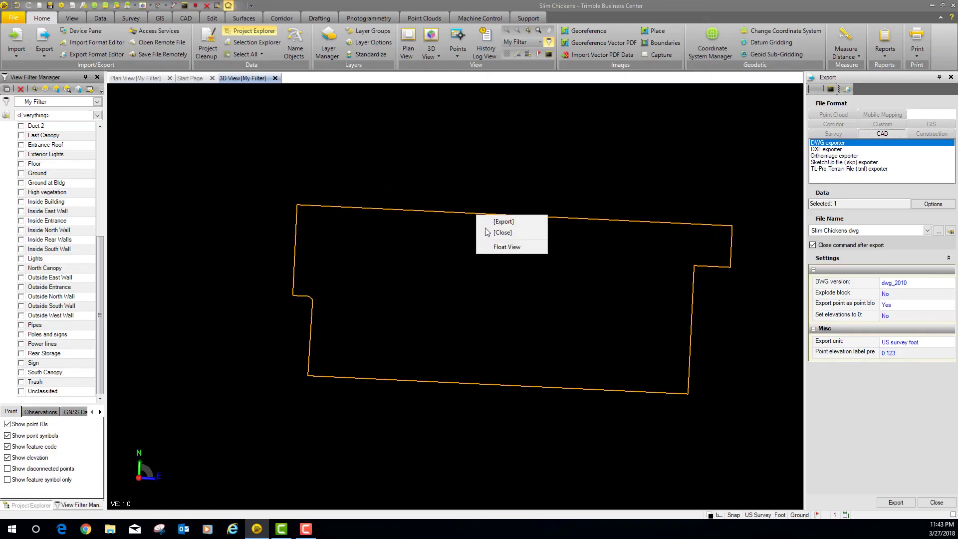
click(935, 502)
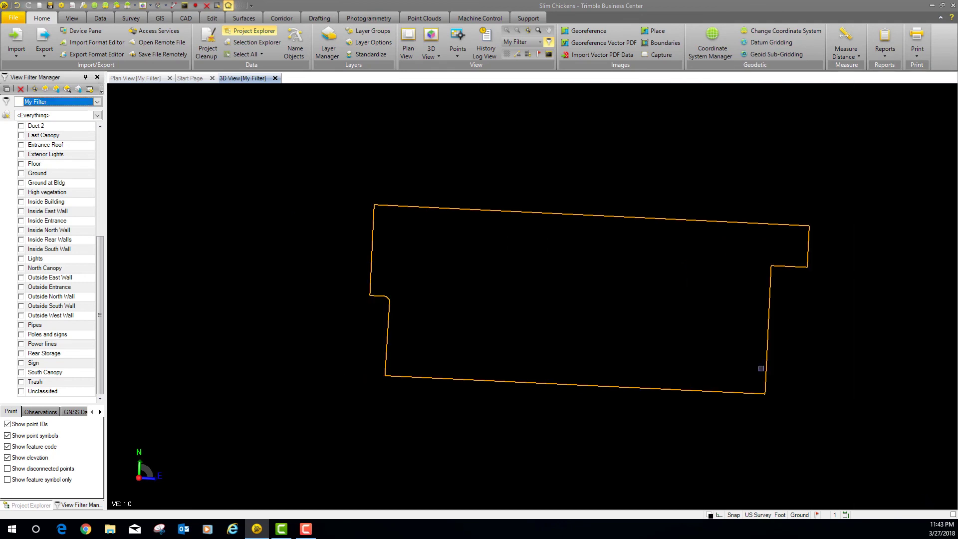
Step: Open the properties of the selected footprint linestring and examine its elevations, length and area
right_click(523, 221)
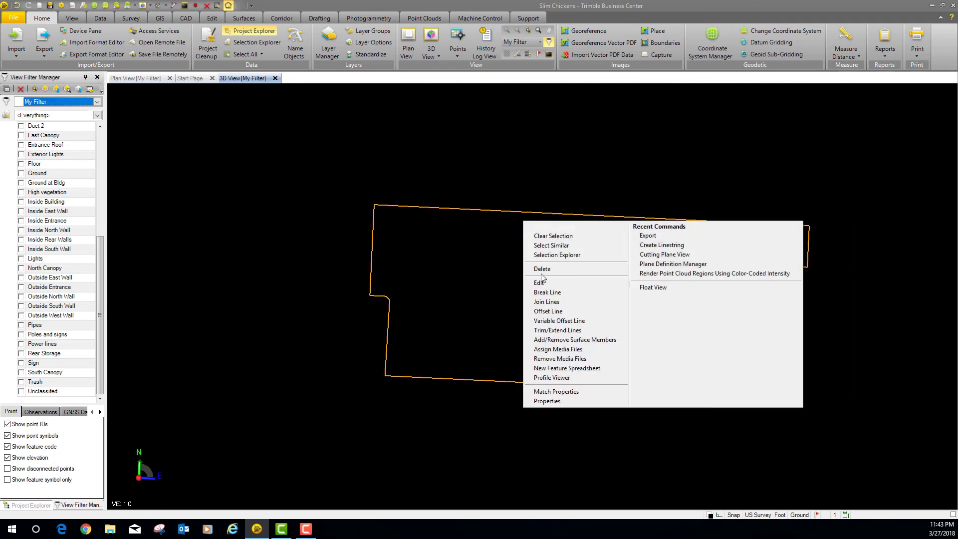
click(547, 400)
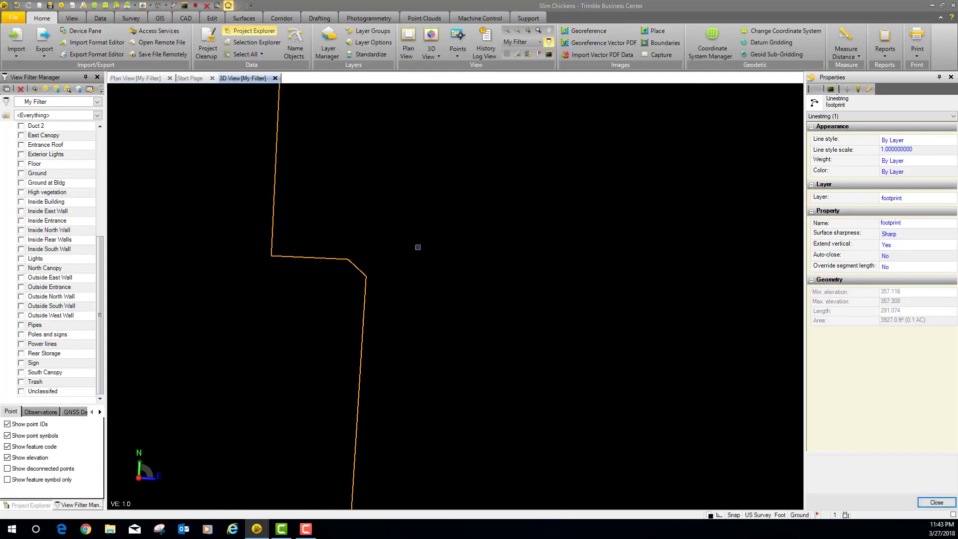
scroll(428, 259, down, 5)
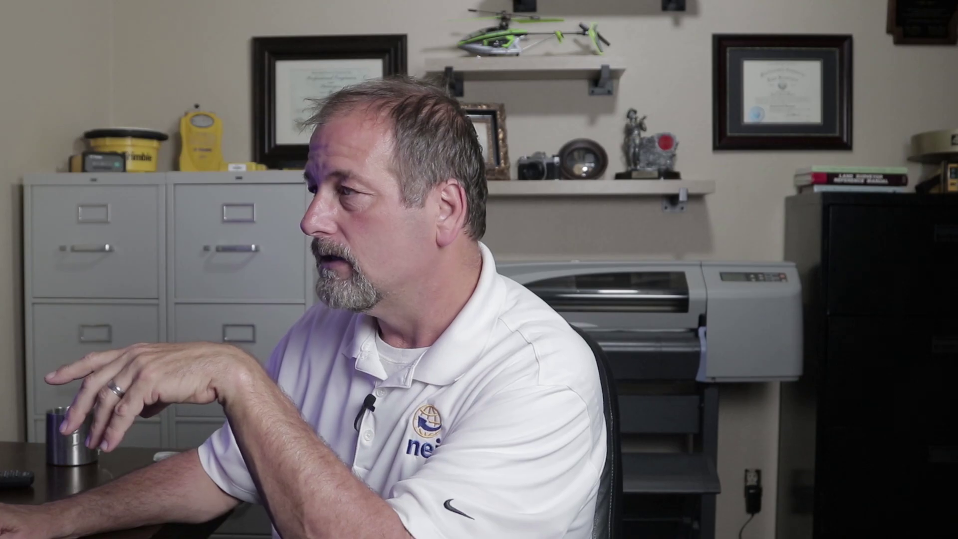